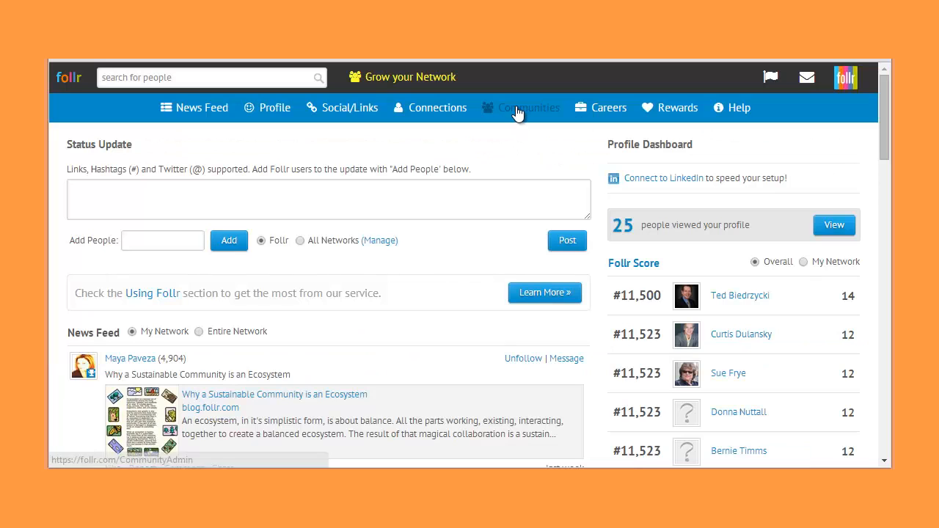
- Start a new community and set its community name to "Example for How-To Video"
{"action": "left_click", "coordinate": [501, 110]}
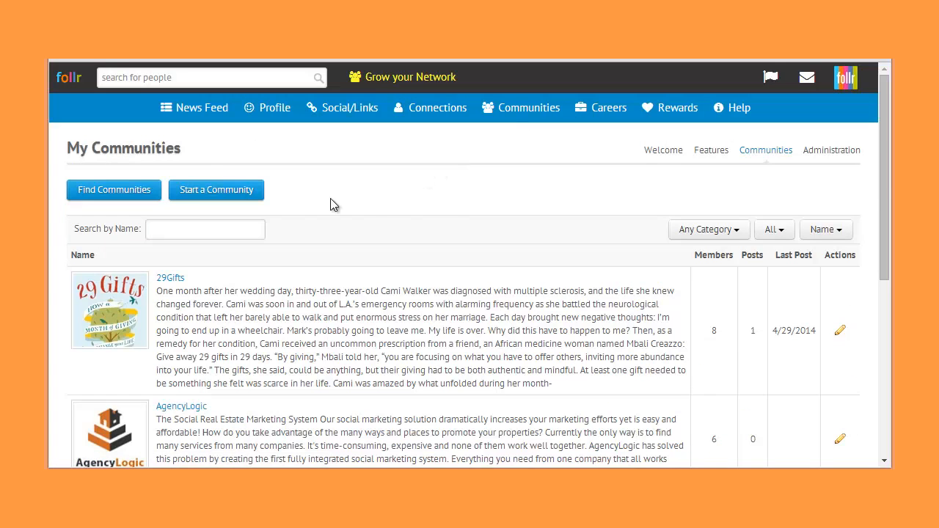
{"action": "left_click", "coordinate": [209, 198]}
{"action": "left_click", "coordinate": [321, 280]}
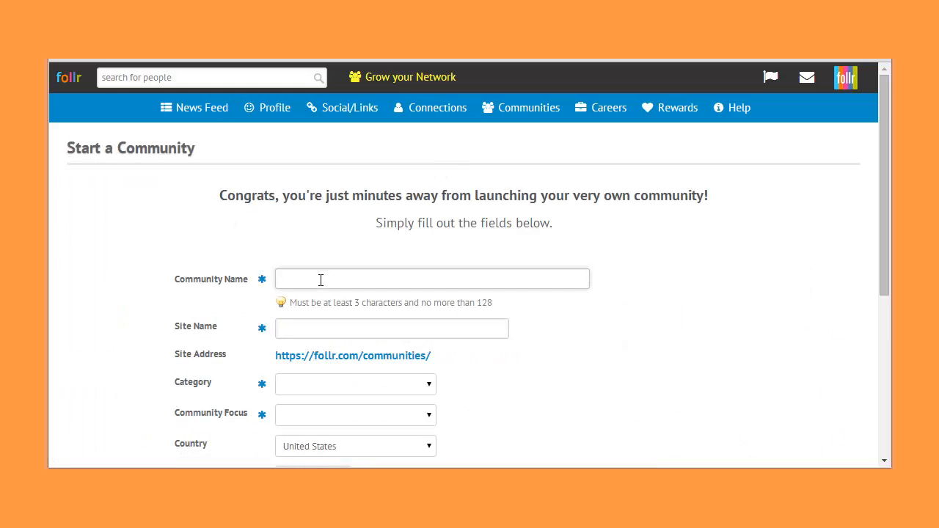
{"action": "type", "text": "Example for How-To Video"}
- Replace the suggested site name of the new community with "FollrVideos"
{"action": "left_click", "coordinate": [301, 332]}
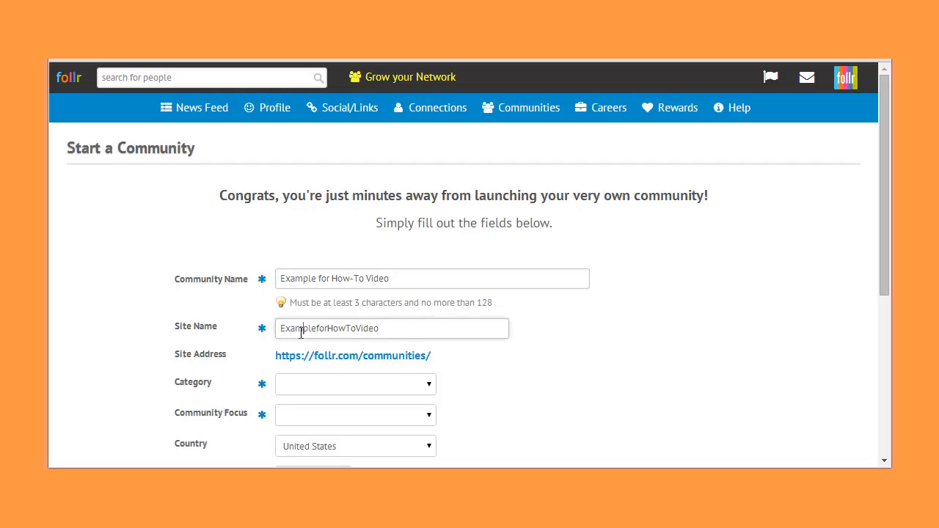
{"action": "double_click", "coordinate": [351, 327]}
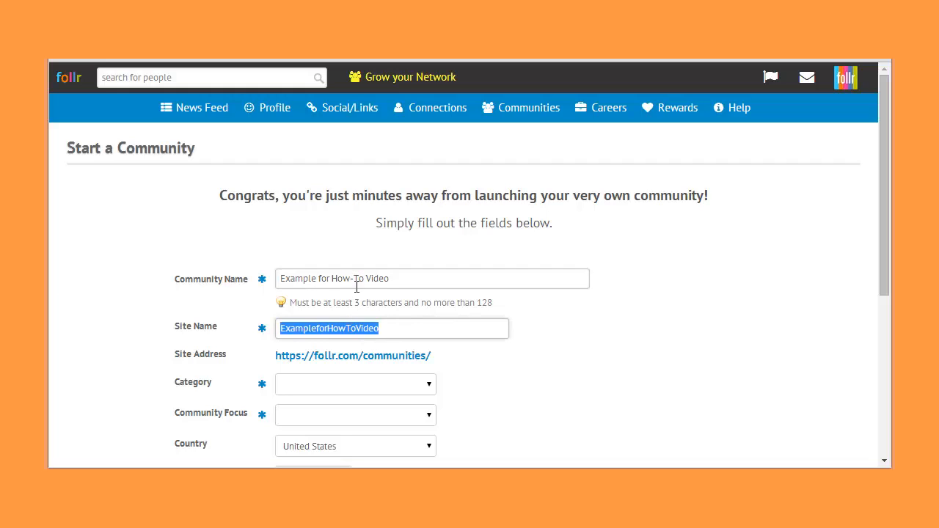
{"action": "type", "text": "Follr"}
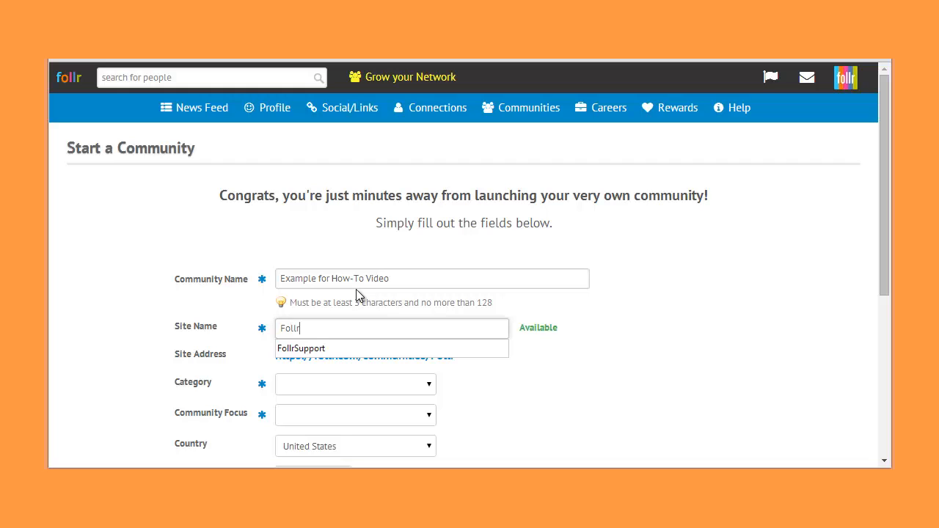
{"action": "type", "text": "Videos"}
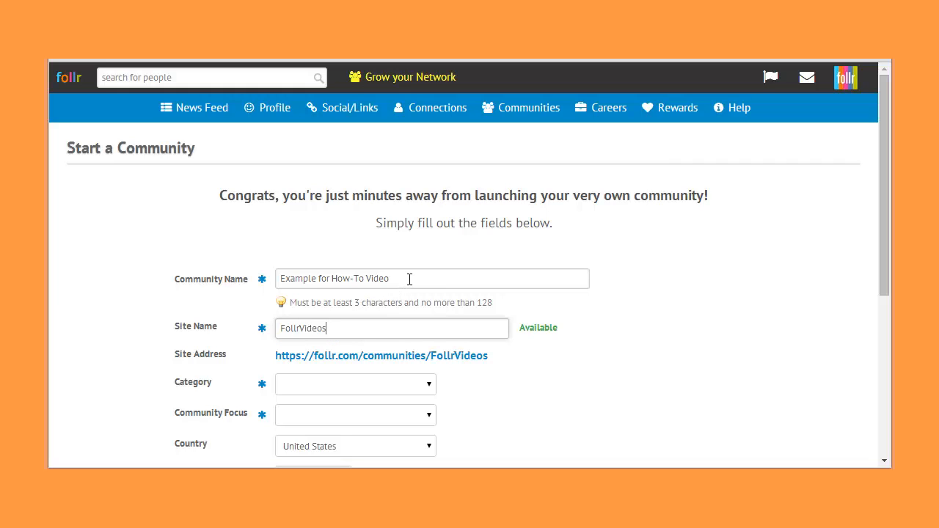
- Set the community's category to Company/Organization and its community focus to Worldwide
{"action": "left_click", "coordinate": [328, 388]}
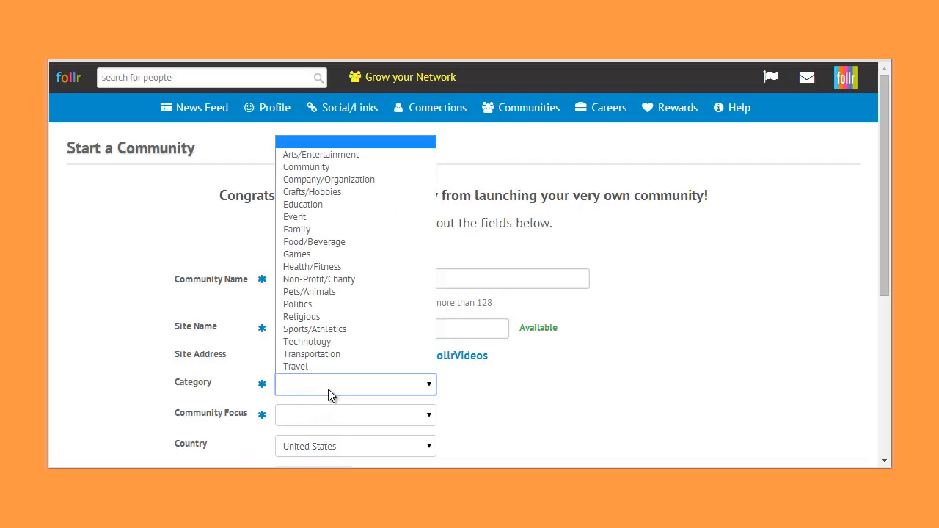
{"action": "left_click", "coordinate": [363, 180]}
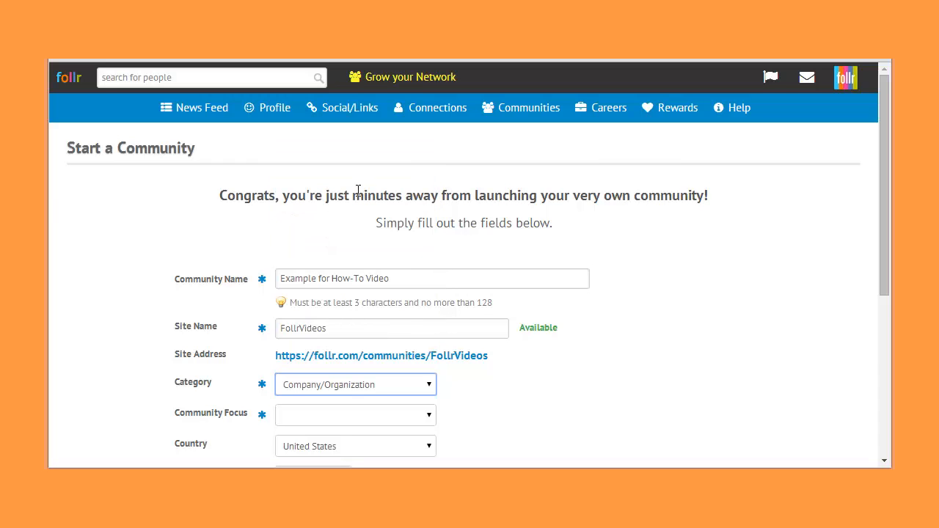
{"action": "left_click", "coordinate": [333, 395]}
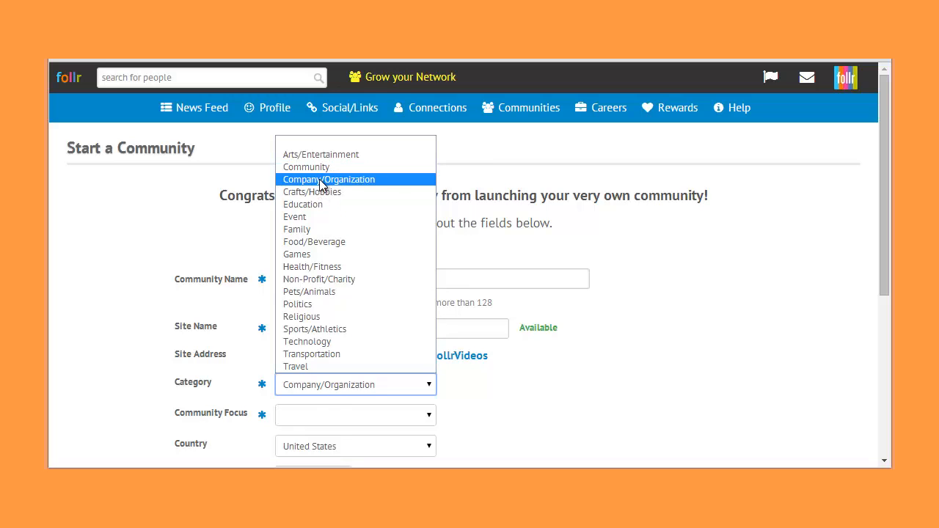
{"action": "left_click", "coordinate": [323, 179]}
{"action": "left_click", "coordinate": [354, 417]}
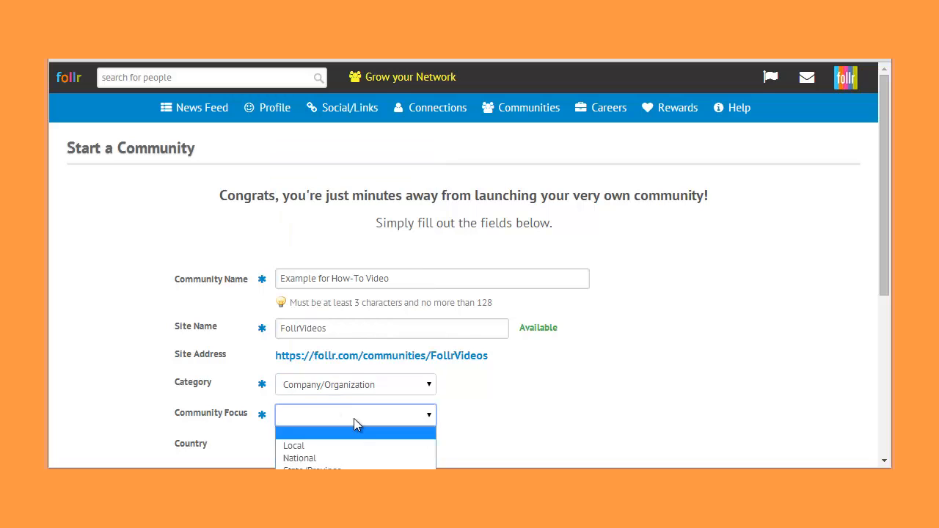
{"action": "left_click", "coordinate": [359, 467]}
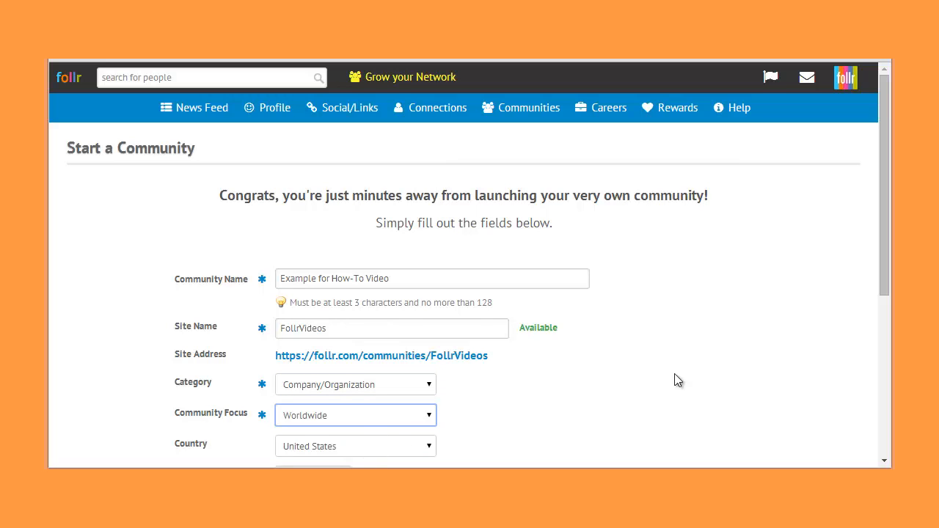
- Set the community's time zone to Eastern Standard Time, leaving the postal code blank
{"action": "left_click_drag", "start_coordinate": [887, 257], "coordinate": [887, 363]}
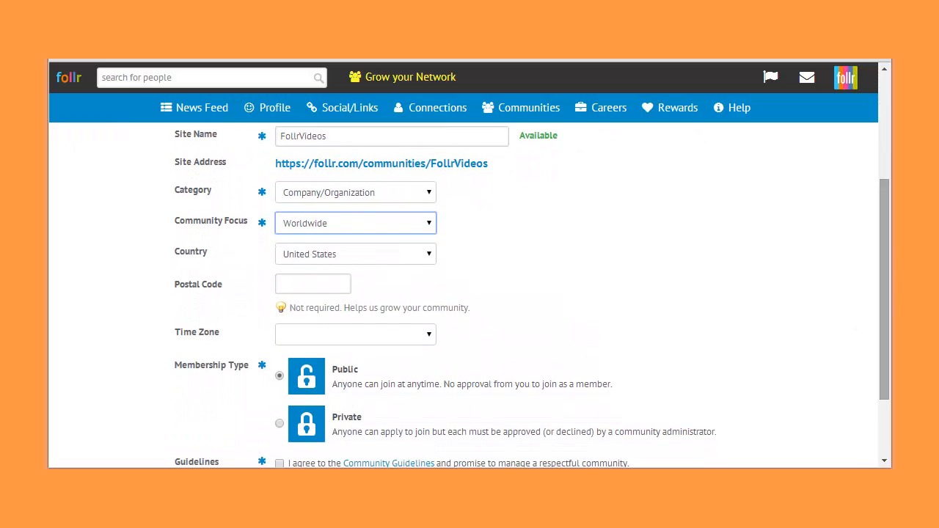
{"action": "left_click", "coordinate": [300, 287]}
{"action": "left_click", "coordinate": [330, 336]}
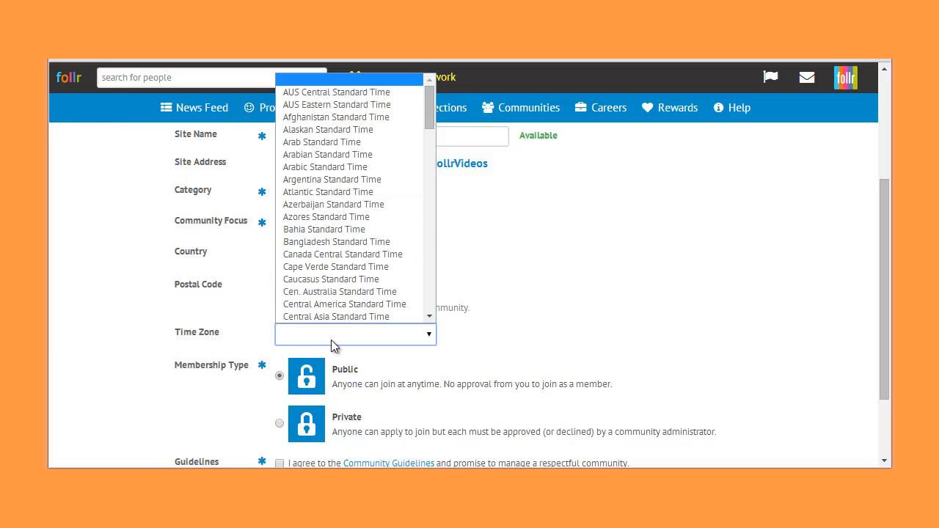
{"action": "type", "text": "ea"}
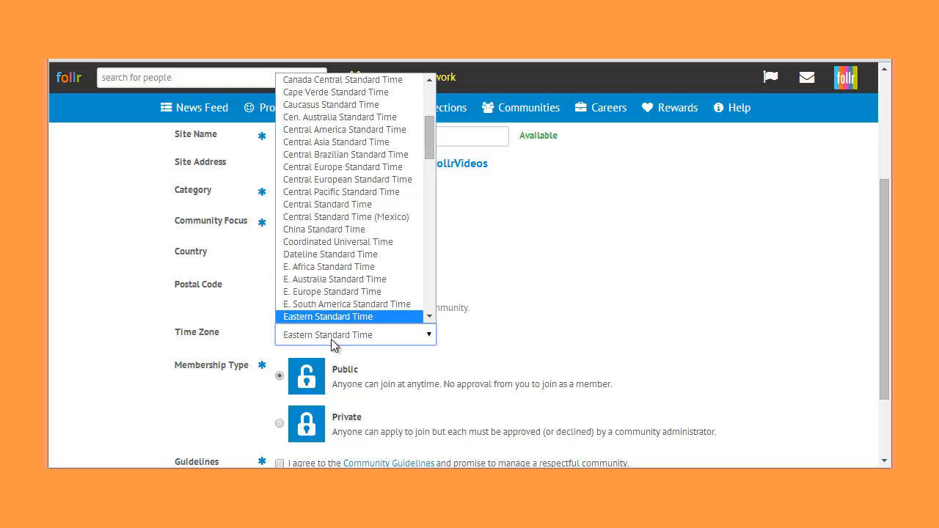
{"action": "left_click", "coordinate": [372, 316]}
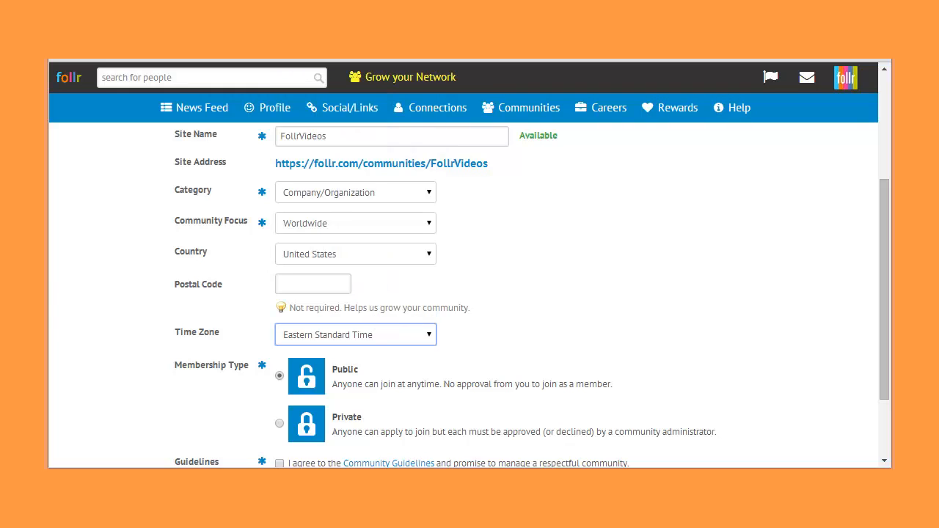
- Agree to the Community Guidelines and create the community
{"action": "left_click_drag", "start_coordinate": [886, 320], "coordinate": [889, 372]}
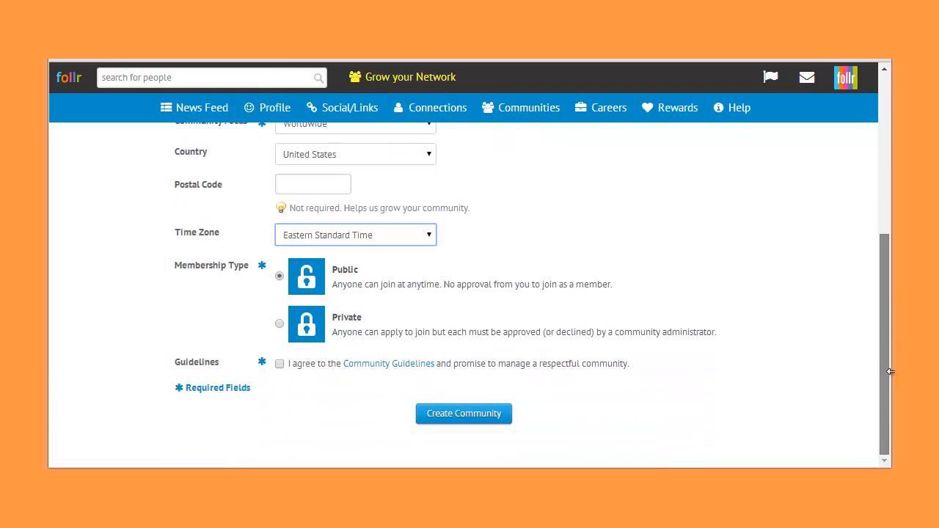
{"action": "left_click", "coordinate": [279, 364]}
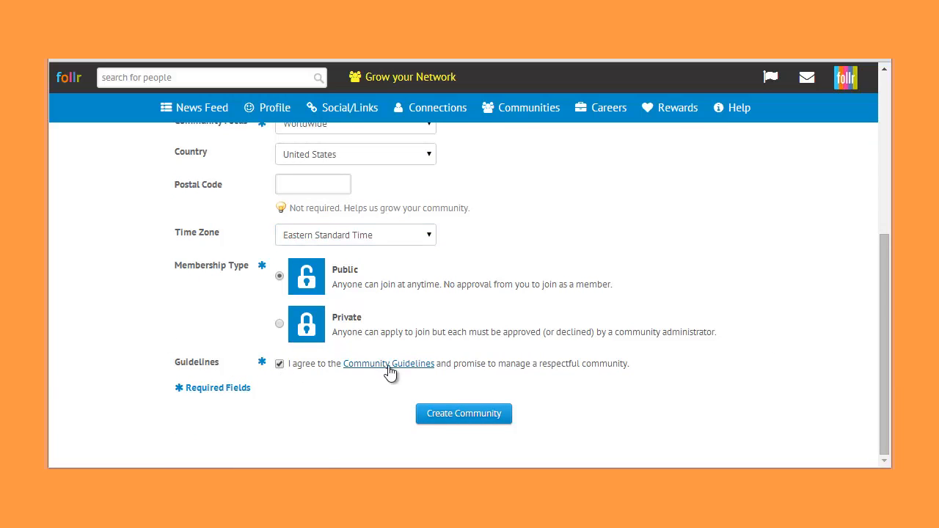
{"action": "left_click", "coordinate": [448, 419]}
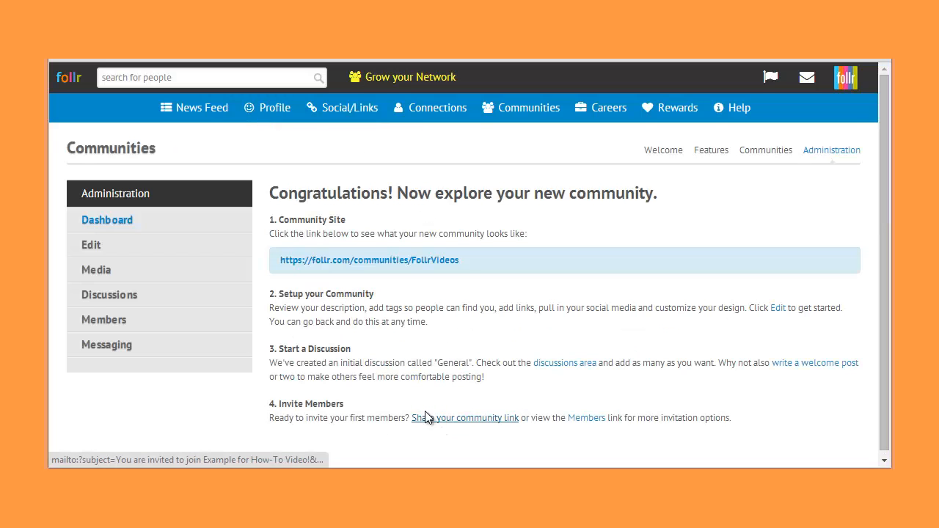
- View the new community's site through its address link and open the community's details for editing
{"action": "left_click", "coordinate": [445, 260]}
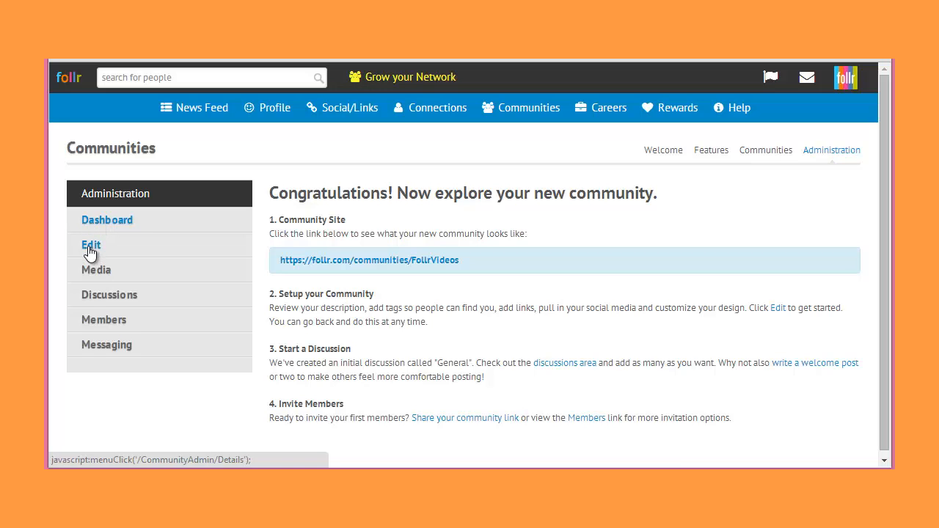
{"action": "left_click", "coordinate": [89, 247]}
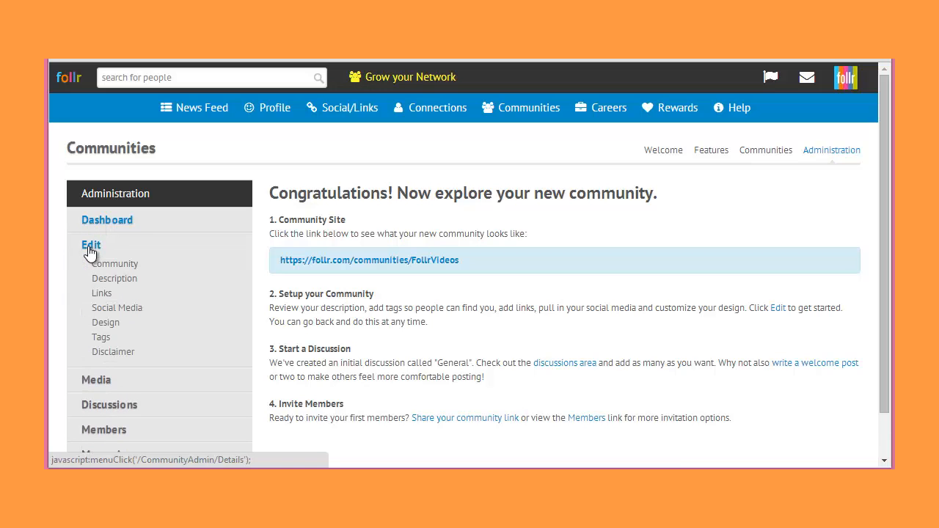
{"action": "left_click", "coordinate": [122, 266]}
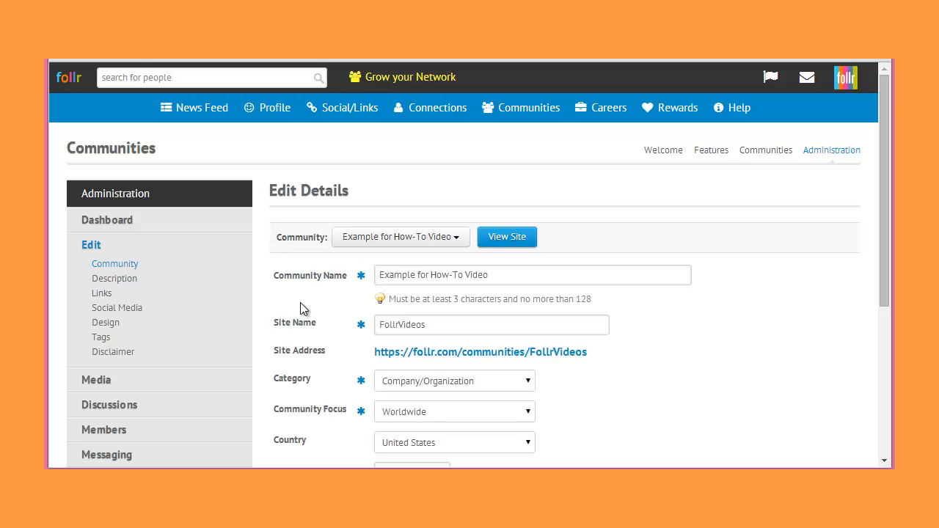
- Fill in the community description with text explaining the community's purpose, goals and mission, the tone of engagement, and the community rules
{"action": "left_click", "coordinate": [121, 279]}
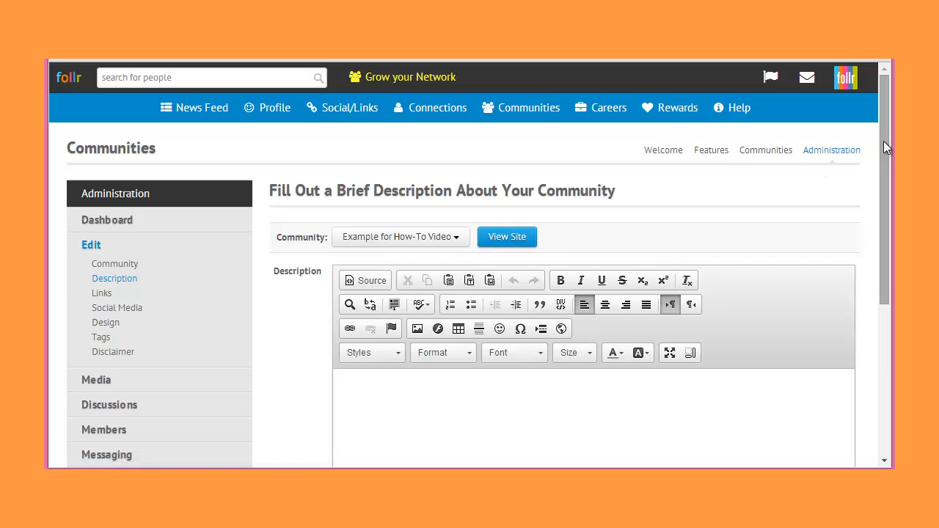
{"action": "left_click_drag", "start_coordinate": [884, 147], "coordinate": [880, 176]}
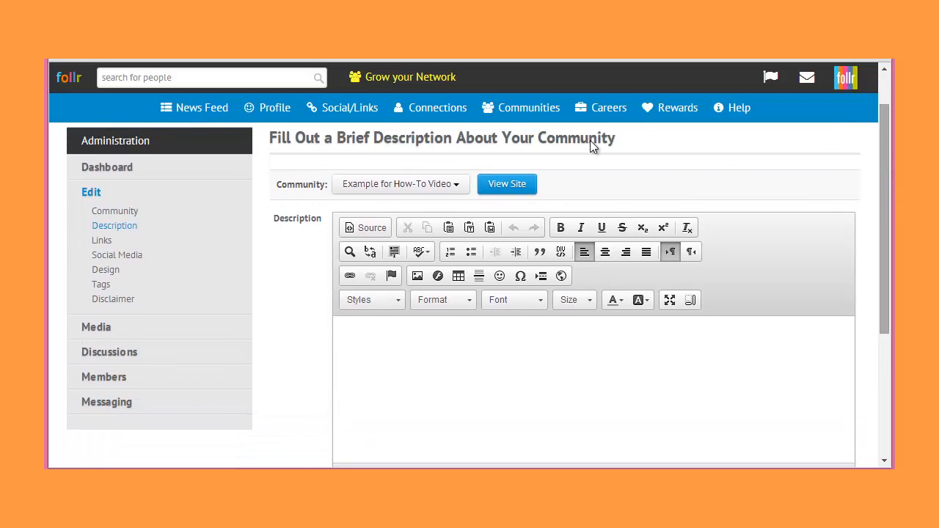
{"action": "left_click", "coordinate": [456, 187]}
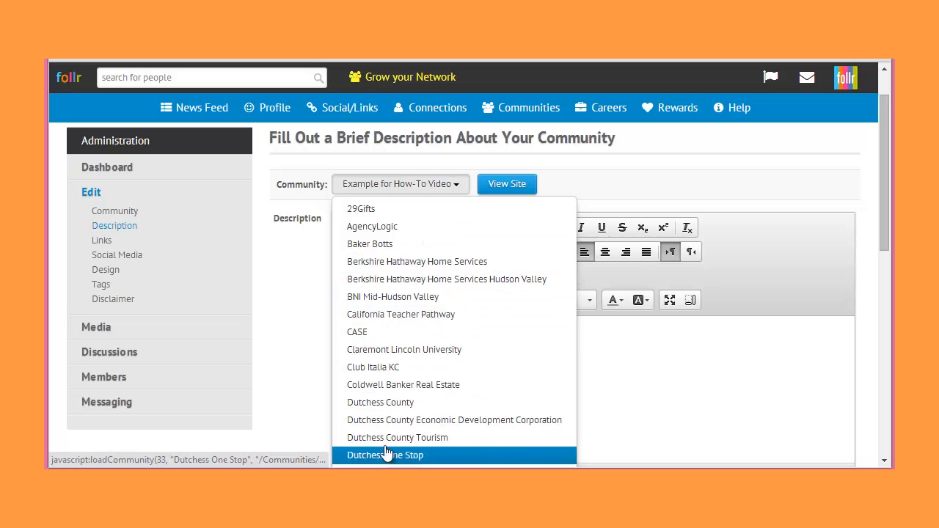
{"action": "left_click", "coordinate": [291, 346]}
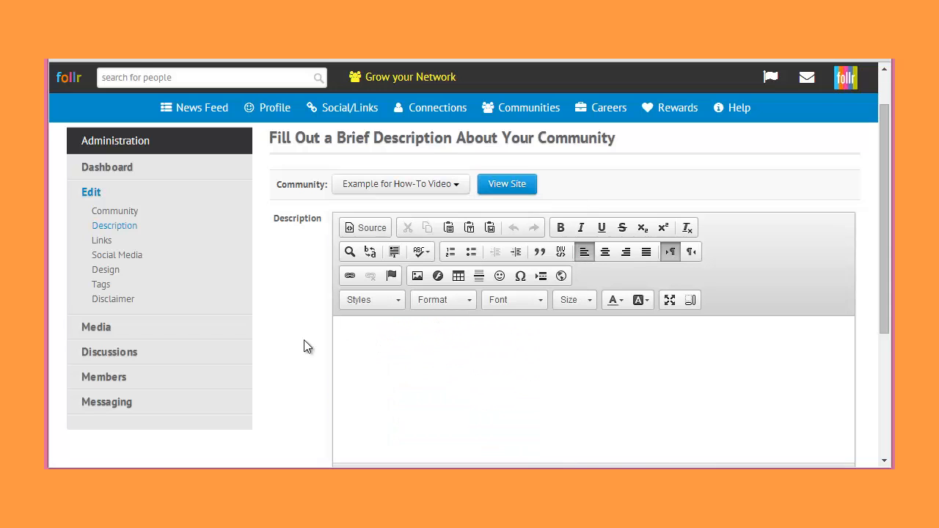
{"action": "left_click", "coordinate": [369, 331]}
{"action": "type", "text": "This is the description that will appear on your Community home page.  It explains your community, purpose, goals, and even mission if you have one. Using this space to also gently suggest a tone of engagement and remind people that keeping positive, even in a heated discussion, is ideal and appreciated. Clearly establish some of the community rules as well. These can be included in the disclaimer if you prefer."}
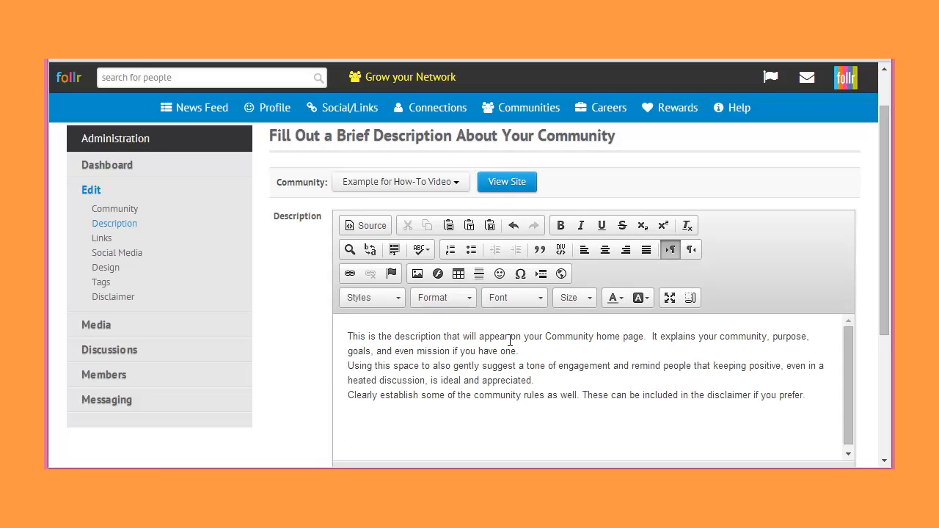
- Separate the description text into three spaced paragraphs and check its HTML source
{"action": "left_click", "coordinate": [524, 345]}
{"action": "key", "text": "Delete"}
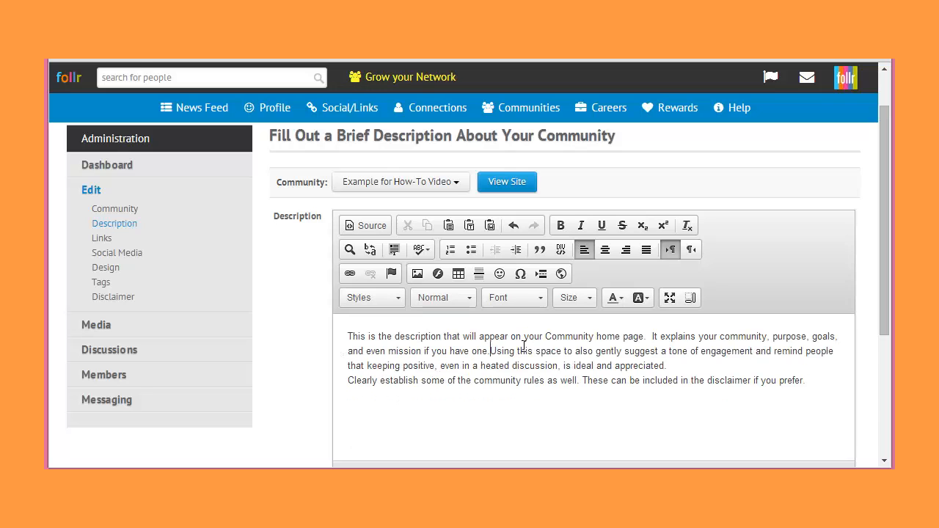
{"action": "key", "text": "Return"}
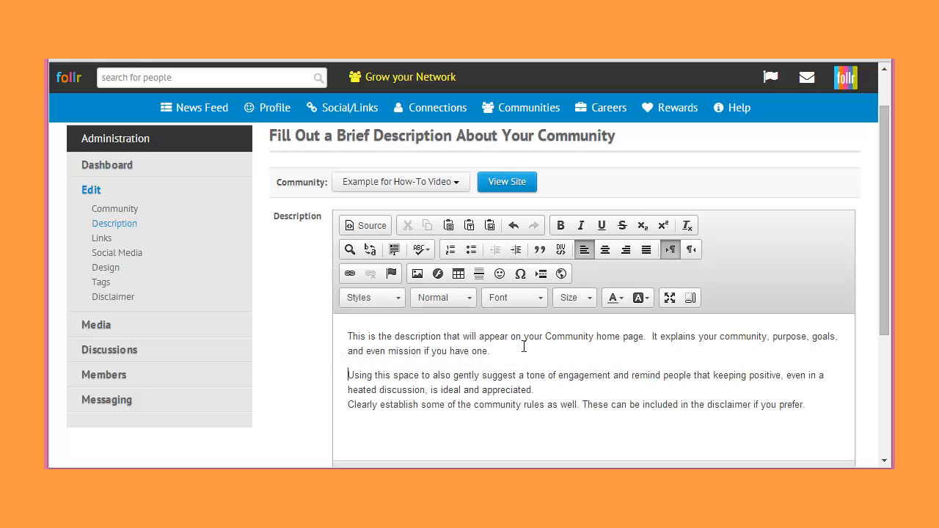
{"action": "left_click", "coordinate": [534, 389]}
{"action": "key", "text": "Return"}
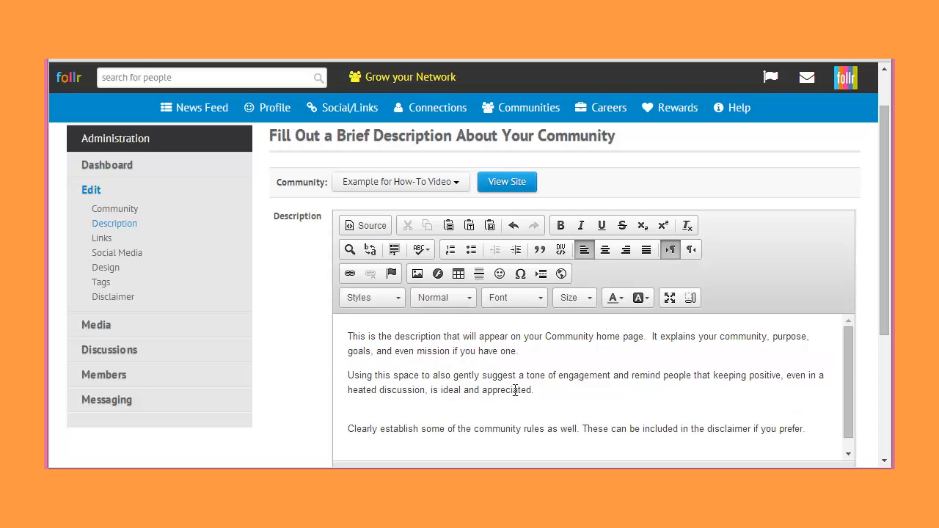
{"action": "key", "text": "BackSpace"}
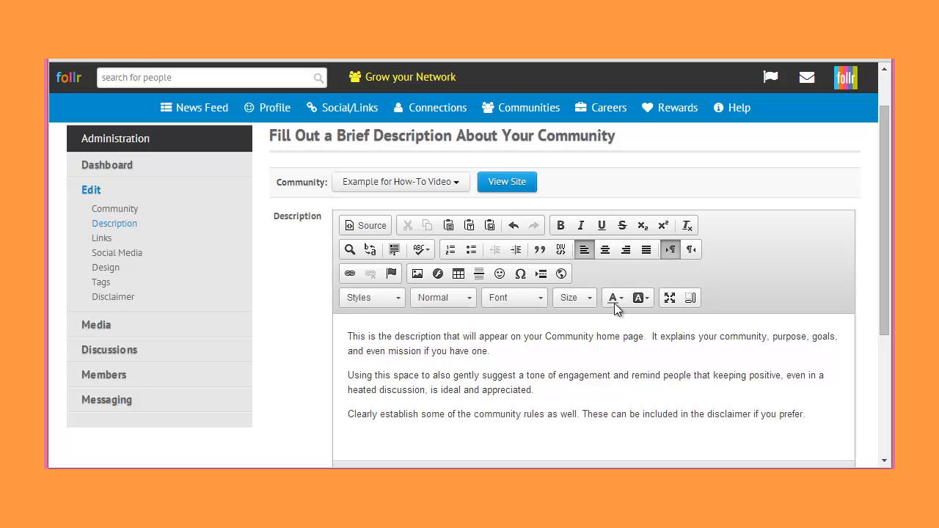
{"action": "left_click", "coordinate": [360, 230]}
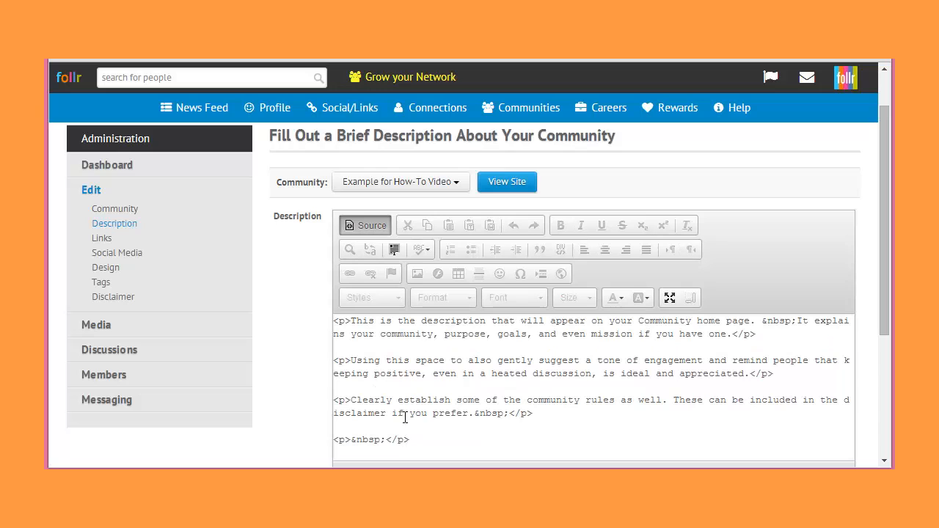
{"action": "left_click", "coordinate": [367, 225]}
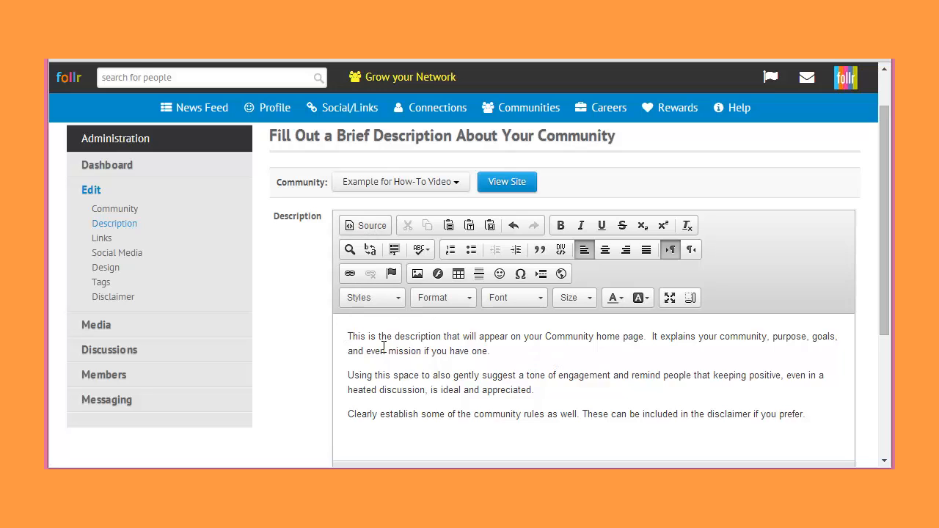
- Apply a Gold background color to the first paragraph of the description
{"action": "left_click_drag", "start_coordinate": [348, 336], "coordinate": [502, 353]}
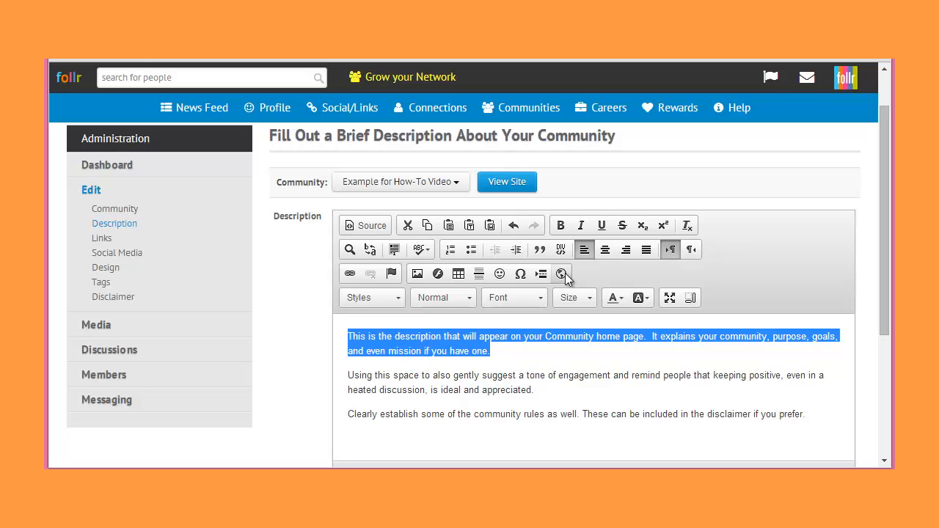
{"action": "left_click", "coordinate": [646, 301]}
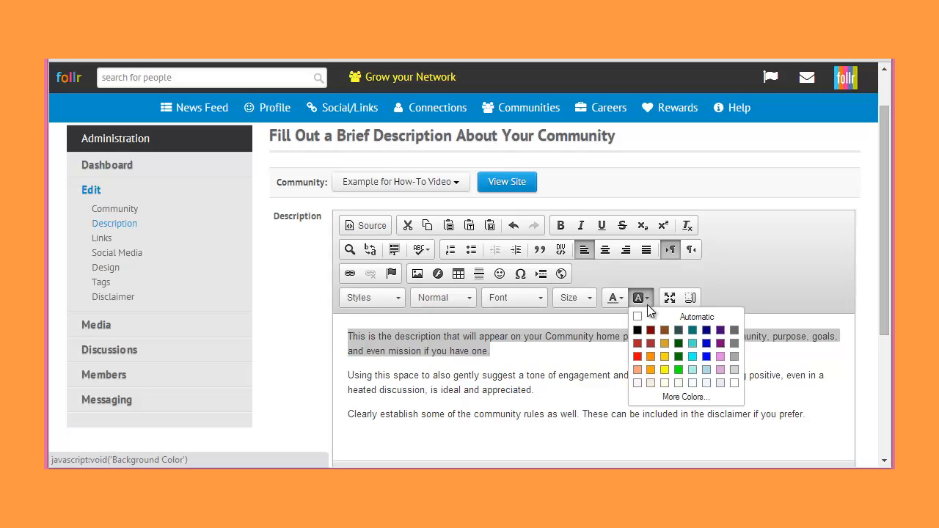
{"action": "left_click", "coordinate": [666, 358]}
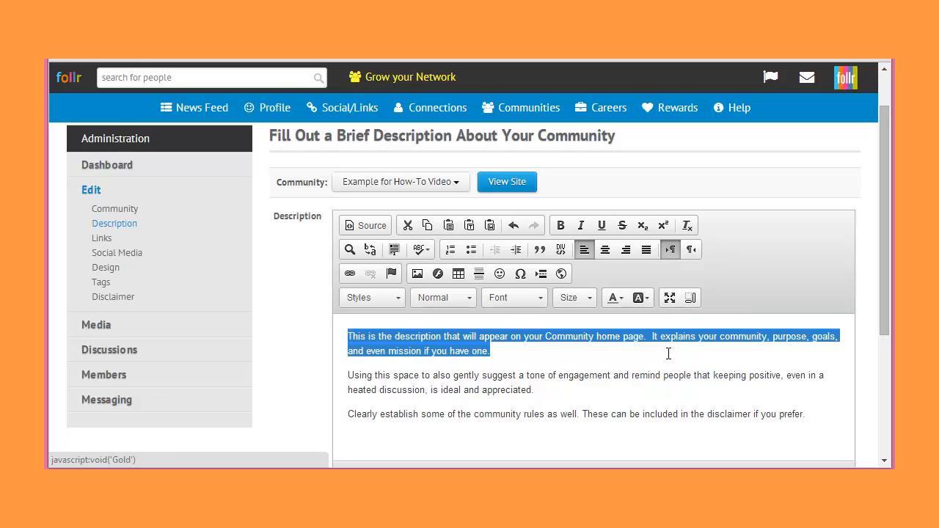
- Reset the background color of the description's first paragraph to Automatic
{"action": "left_click", "coordinate": [604, 374]}
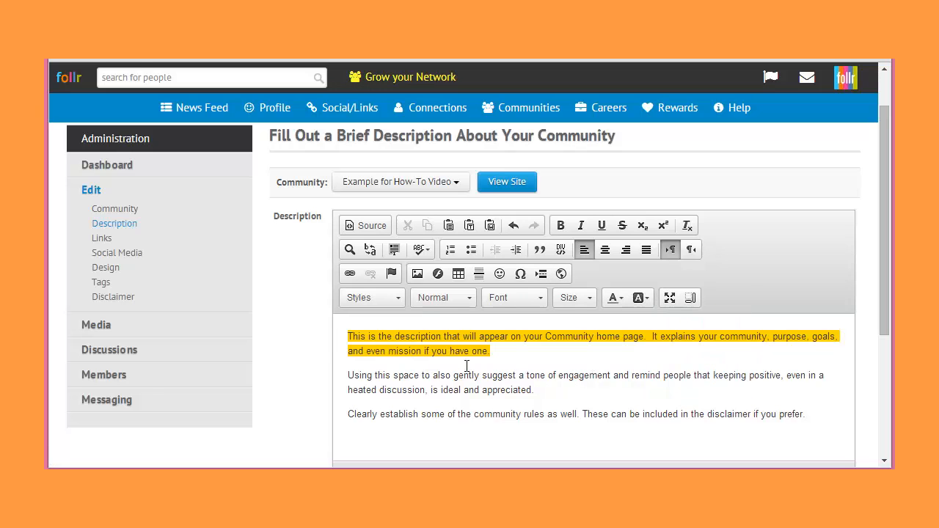
{"action": "left_click_drag", "start_coordinate": [497, 350], "coordinate": [321, 336]}
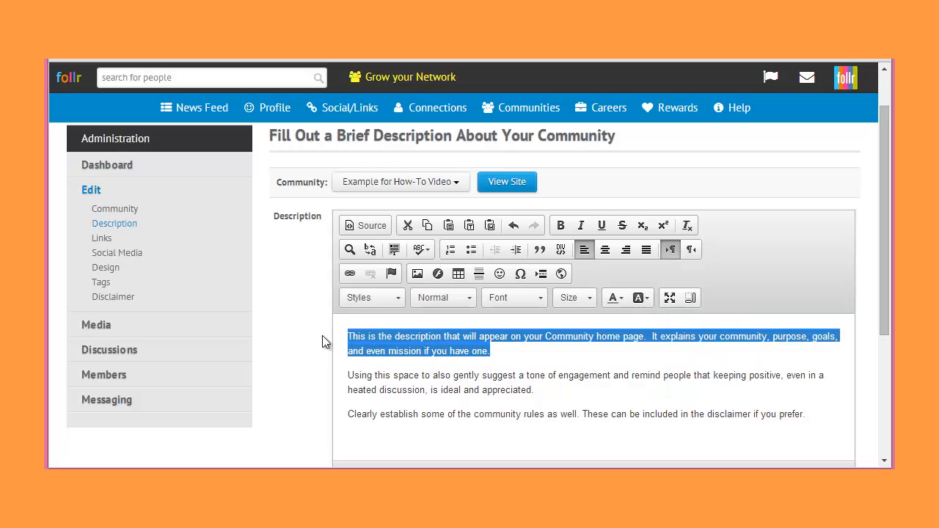
{"action": "left_click", "coordinate": [648, 301]}
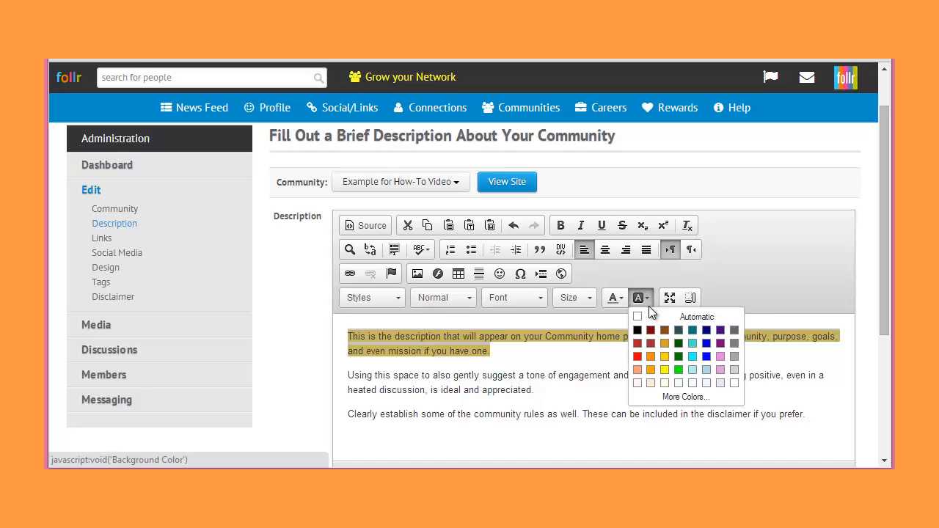
{"action": "left_click", "coordinate": [638, 319]}
{"action": "left_click", "coordinate": [573, 347]}
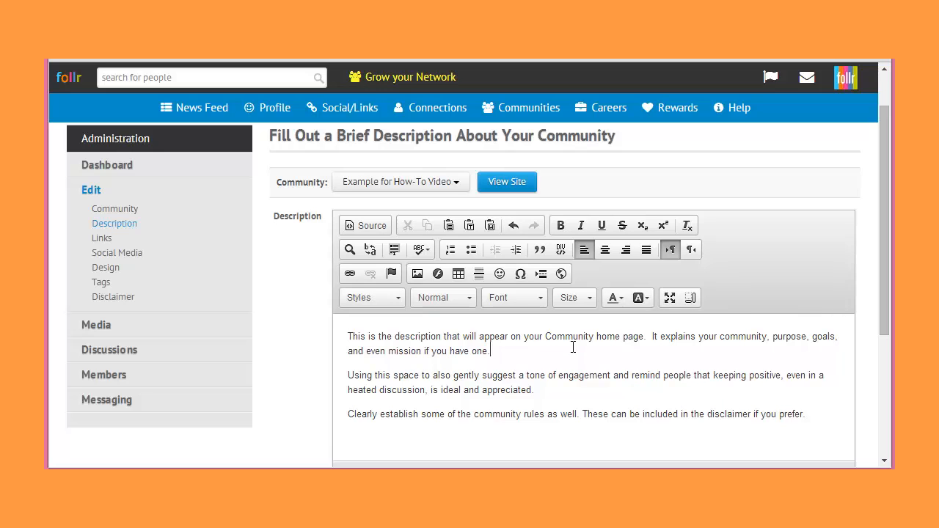
- Center the description's first paragraph and put a line break before "It explains your community"
{"action": "left_click", "coordinate": [602, 253]}
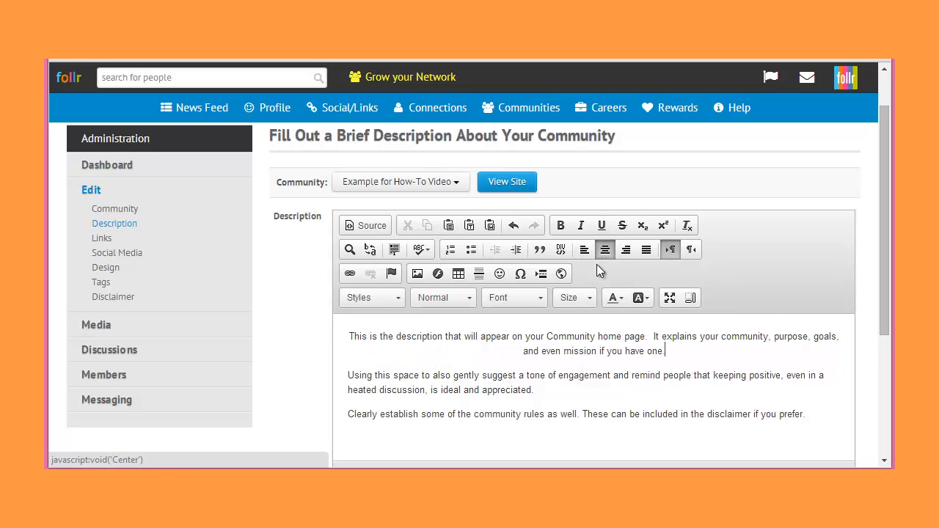
{"action": "left_click", "coordinate": [653, 336]}
{"action": "key", "text": "shift+Return"}
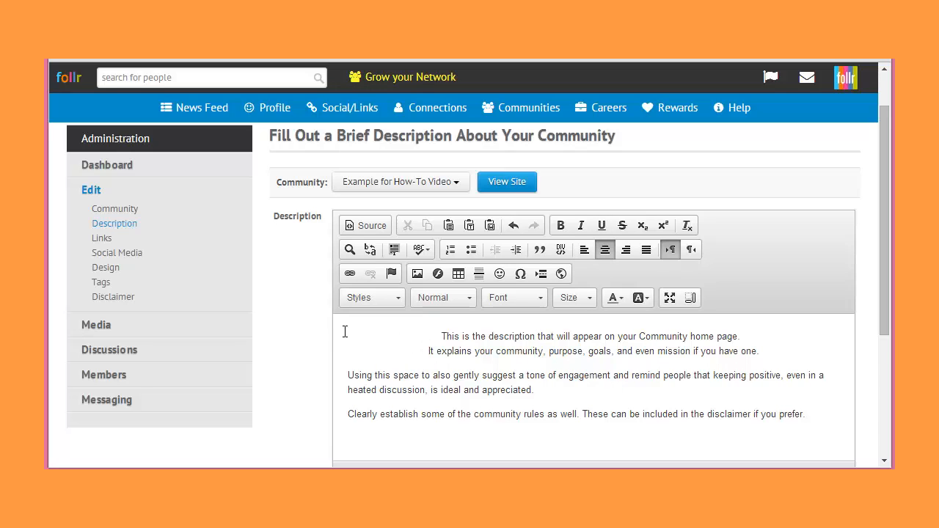
- Format the description's first sentence, "This is the description that will appear on your Community home page.", as bold at font size 14
{"action": "double_click", "coordinate": [446, 336]}
{"action": "left_click", "coordinate": [445, 337]}
{"action": "left_click_drag", "start_coordinate": [443, 336], "coordinate": [770, 296]}
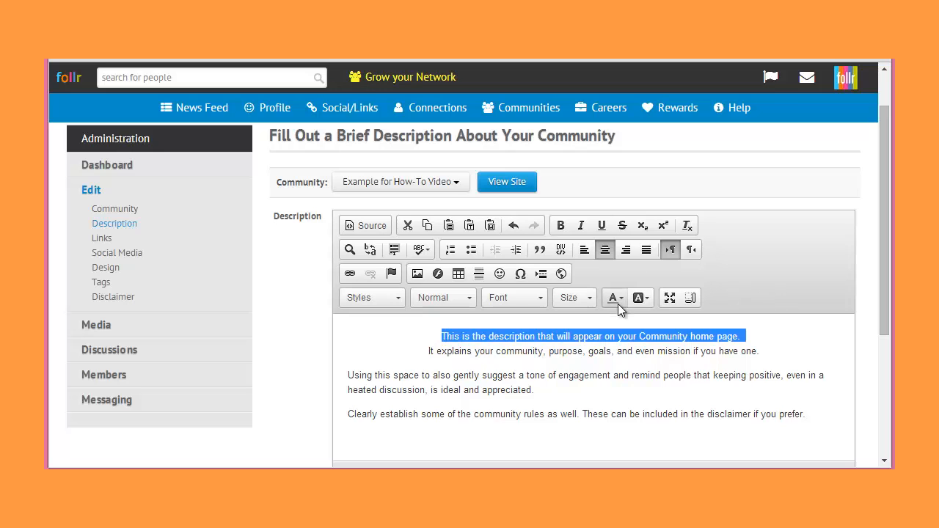
{"action": "left_click", "coordinate": [579, 299]}
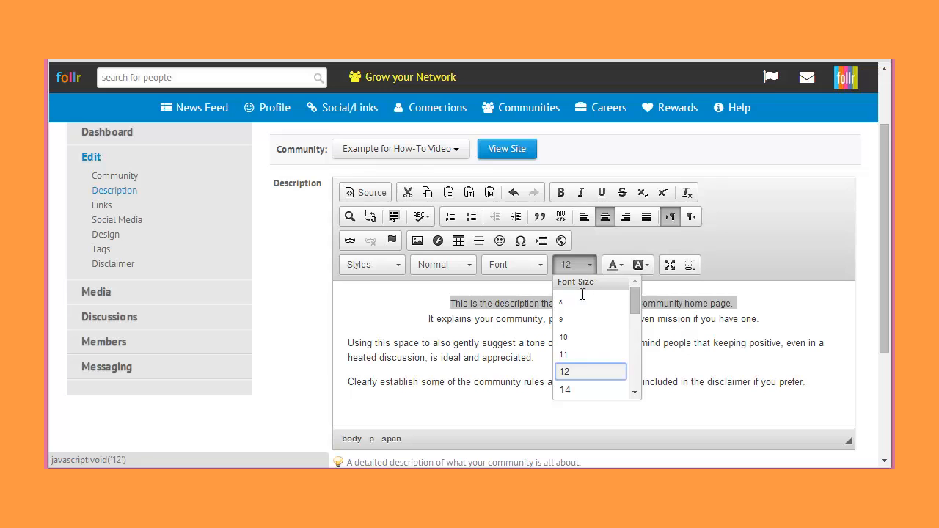
{"action": "left_click", "coordinate": [570, 388]}
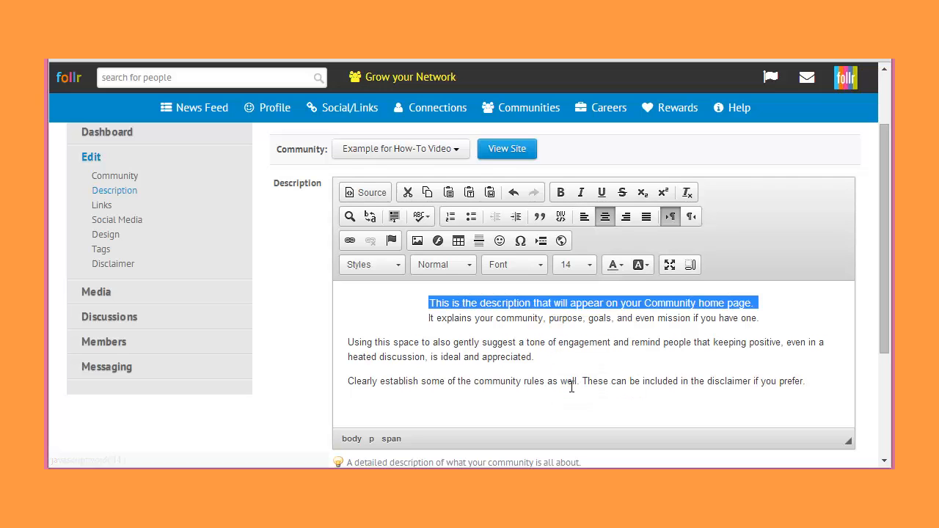
{"action": "left_click", "coordinate": [568, 196]}
{"action": "left_click", "coordinate": [522, 356]}
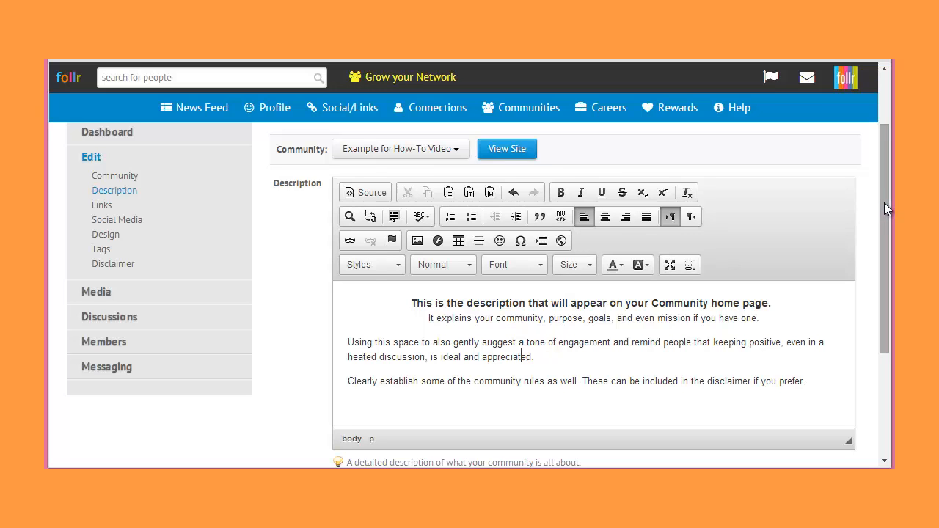
- Fill in the search text with two spaced paragraphs on where this description is visible and keeping it brief, and save the changes
{"action": "left_click_drag", "start_coordinate": [884, 202], "coordinate": [892, 338]}
{"action": "left_click", "coordinate": [488, 313]}
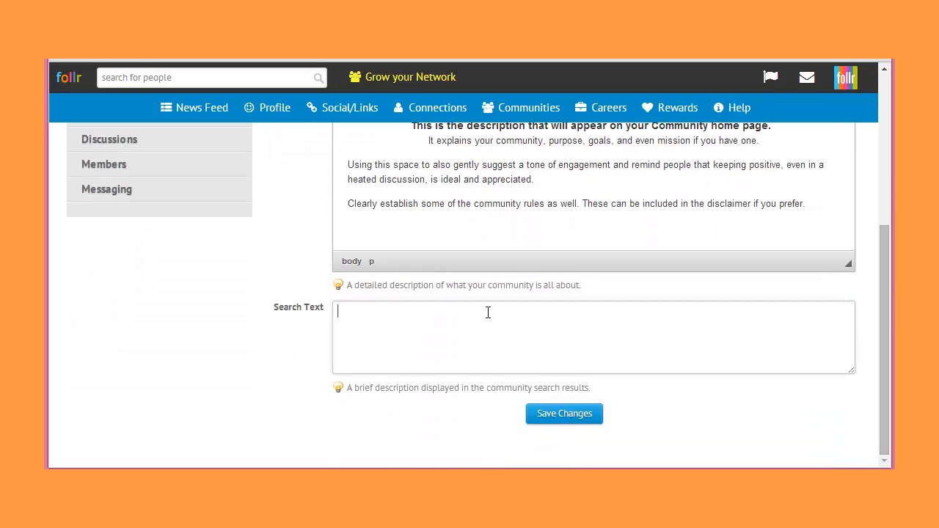
{"action": "type", "text": "This is the description that will be visible when someone is searching for Communities from the My Communities section of the Follr.com website. This should be brief, perhaps no more than a few sentences, to help someone understand the purpose of the community, or nature of your business."}
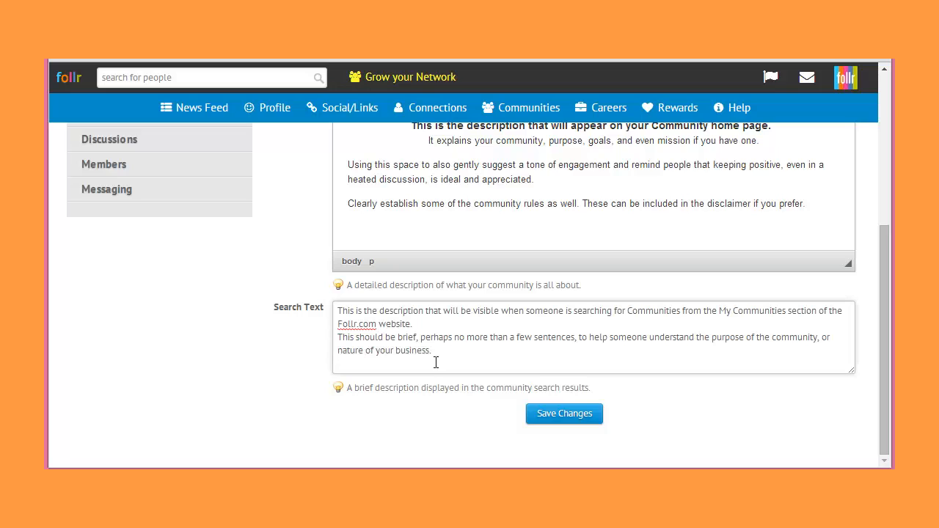
{"action": "key", "text": "Return"}
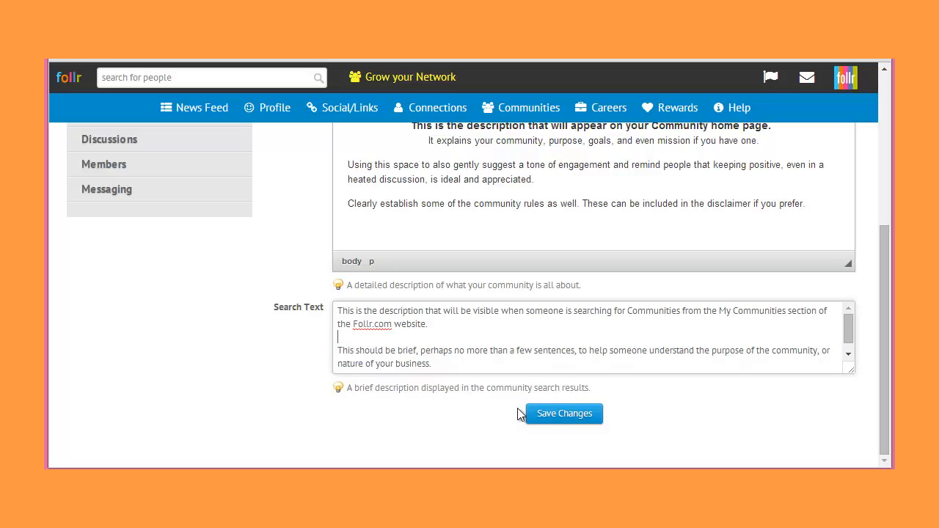
{"action": "left_click", "coordinate": [544, 413]}
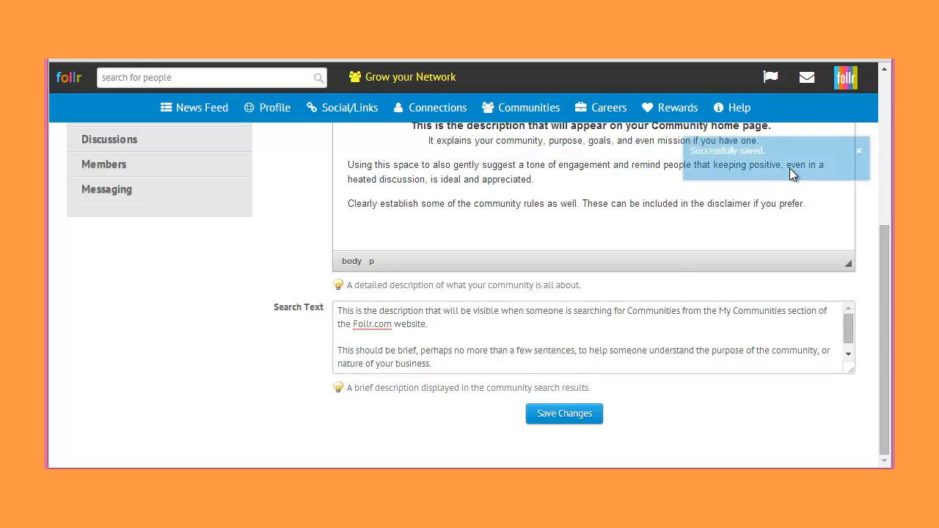
{"action": "left_click", "coordinate": [859, 152]}
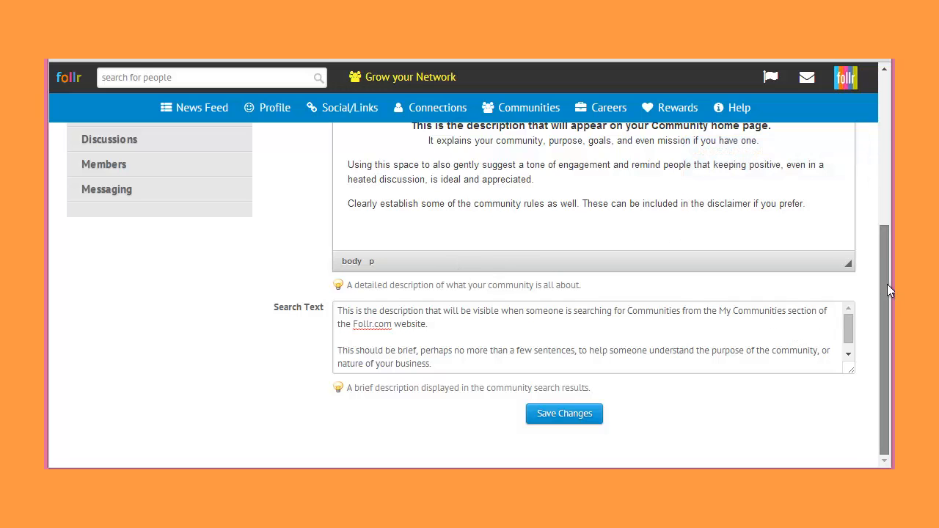
- View the community's site to check the saved description
{"action": "left_click_drag", "start_coordinate": [886, 284], "coordinate": [887, 140]}
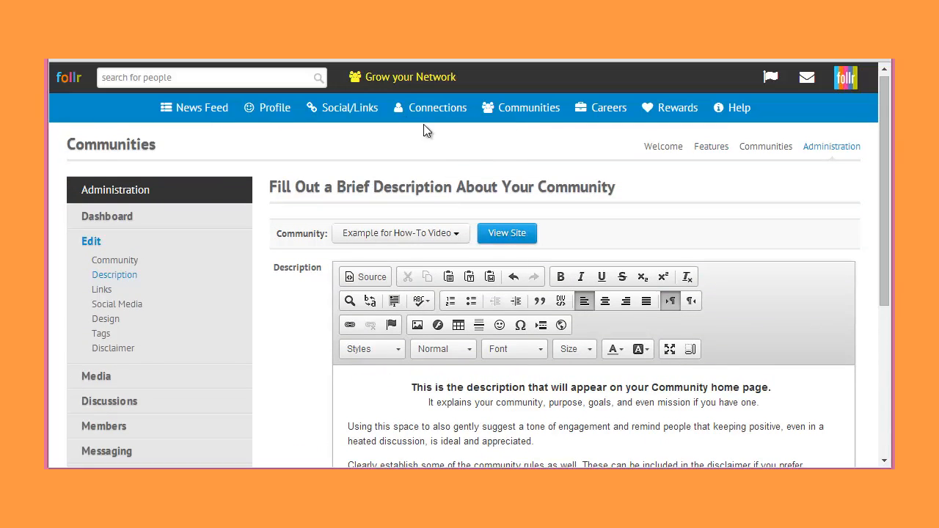
{"action": "left_click", "coordinate": [487, 233]}
{"action": "left_click", "coordinate": [102, 291]}
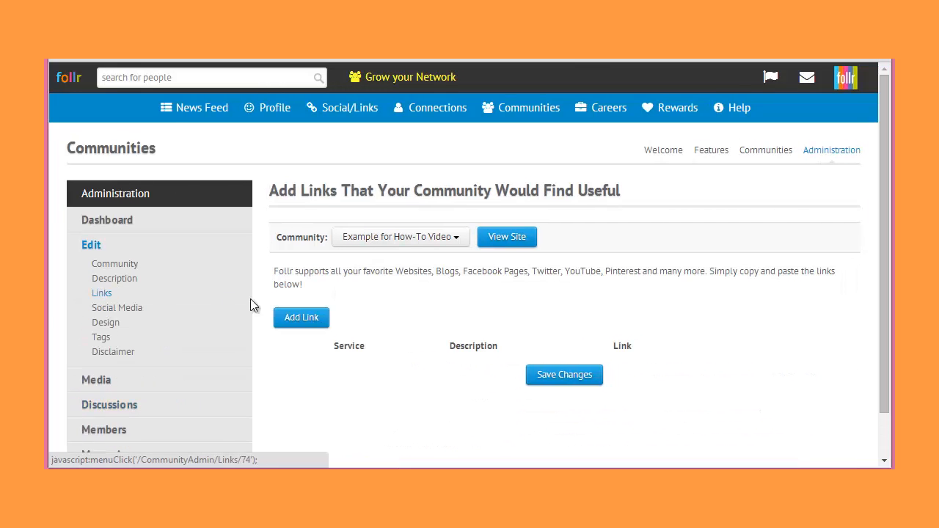
{"action": "left_click", "coordinate": [301, 318]}
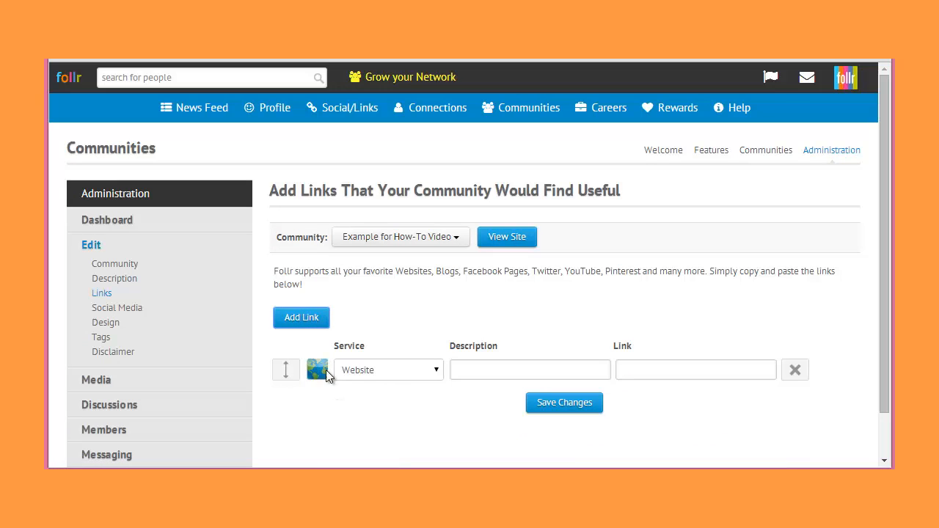
{"action": "left_click", "coordinate": [468, 370]}
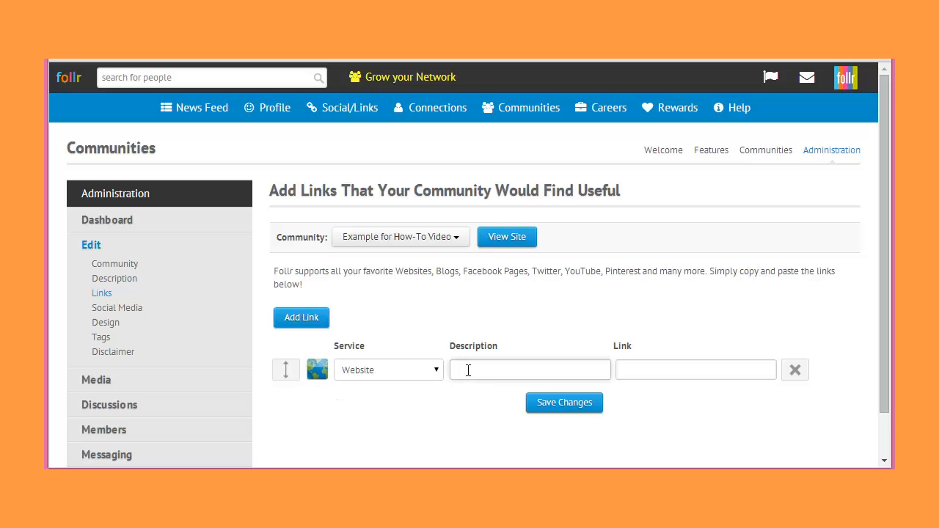
{"action": "type", "text": "ExampleL"}
{"action": "key", "text": "Tab"}
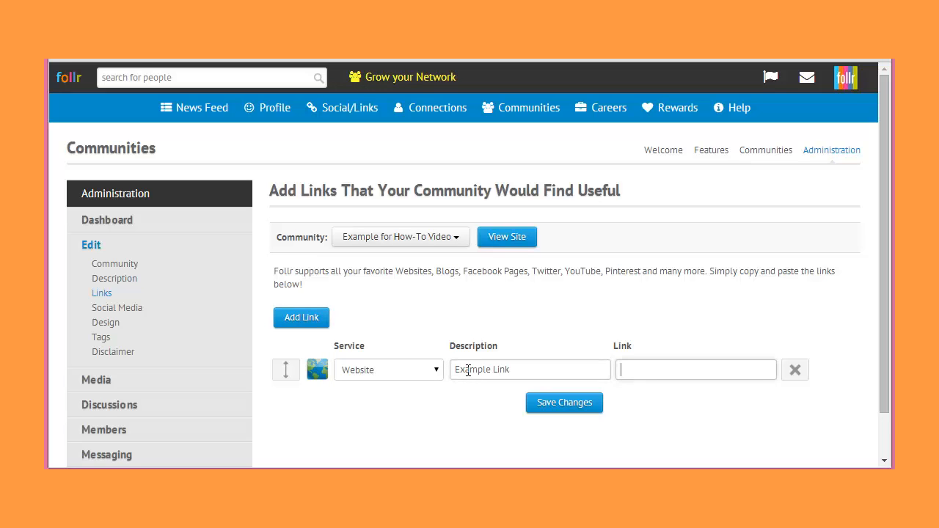
{"action": "type", "text": "http://www.follr.co"}
{"action": "type", "text": "m"}
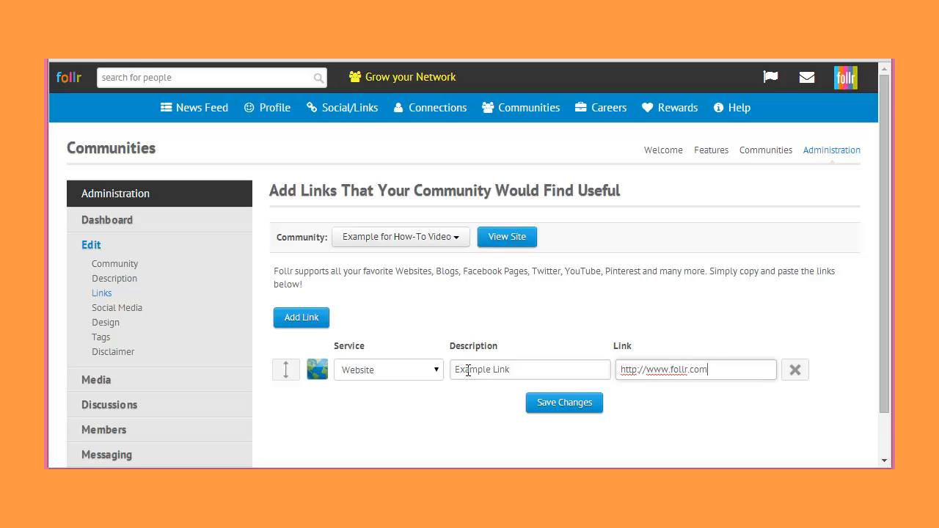
{"action": "left_click", "coordinate": [545, 404]}
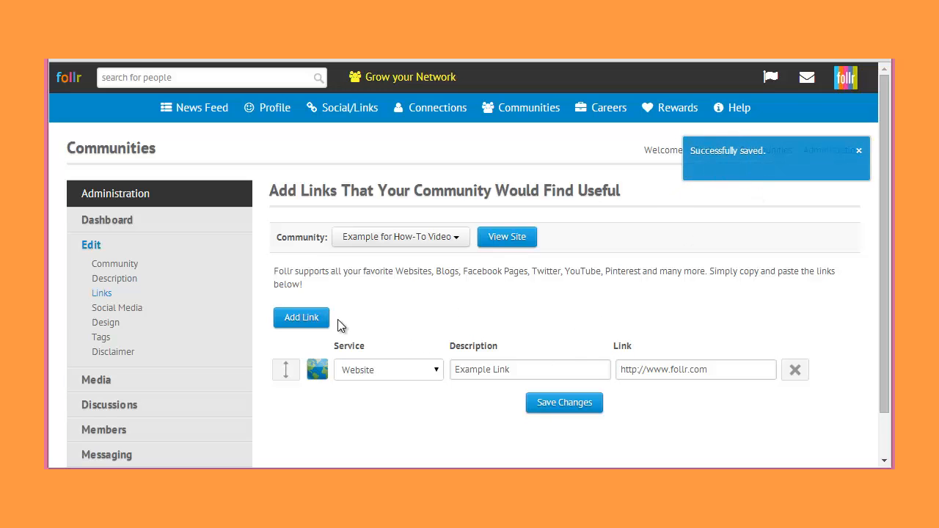
{"action": "left_click", "coordinate": [301, 323]}
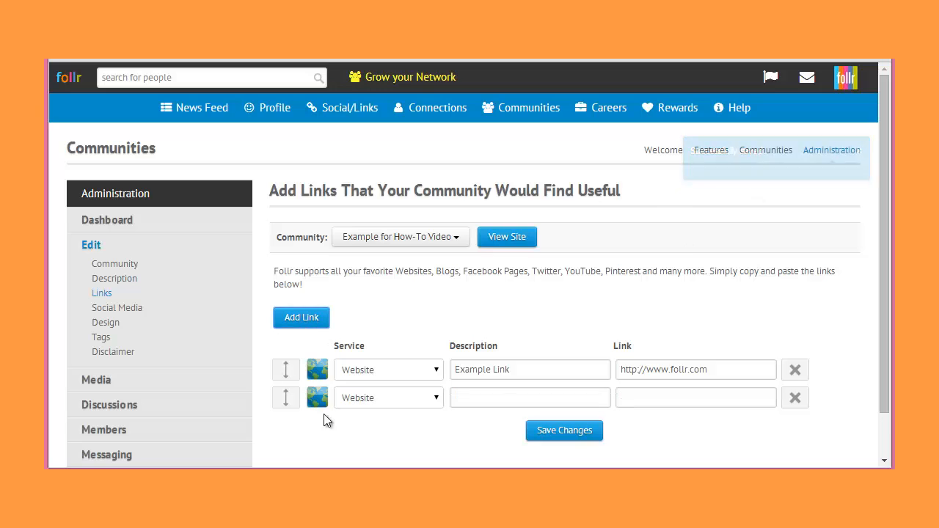
{"action": "left_click", "coordinate": [502, 398]}
{"action": "type", "text": "Anot"}
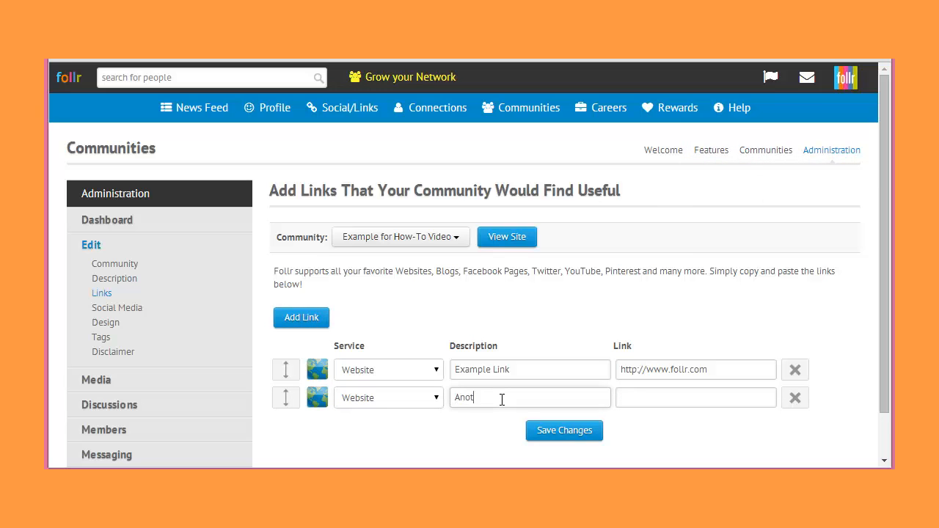
{"action": "type", "text": "herLink"}
{"action": "type", "text": "http"}
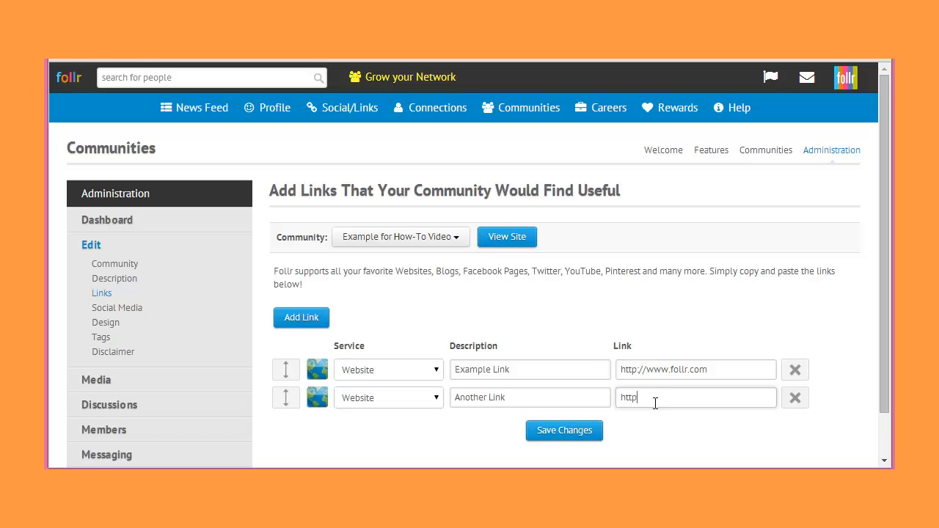
{"action": "type", "text": "://www.AgencyLogic.com"}
{"action": "left_click", "coordinate": [561, 430]}
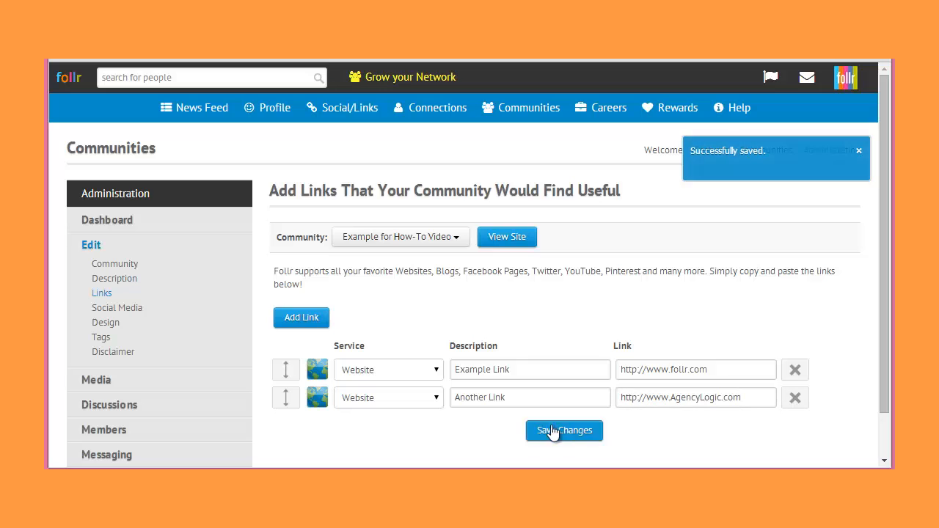
{"action": "left_click", "coordinate": [310, 322]}
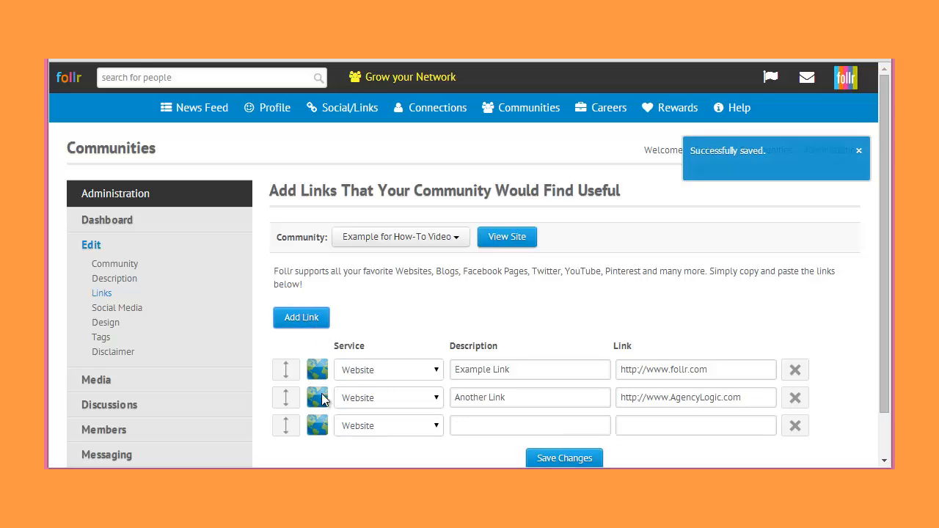
{"action": "left_click", "coordinate": [494, 429]}
{"action": "right_click", "coordinate": [494, 429]}
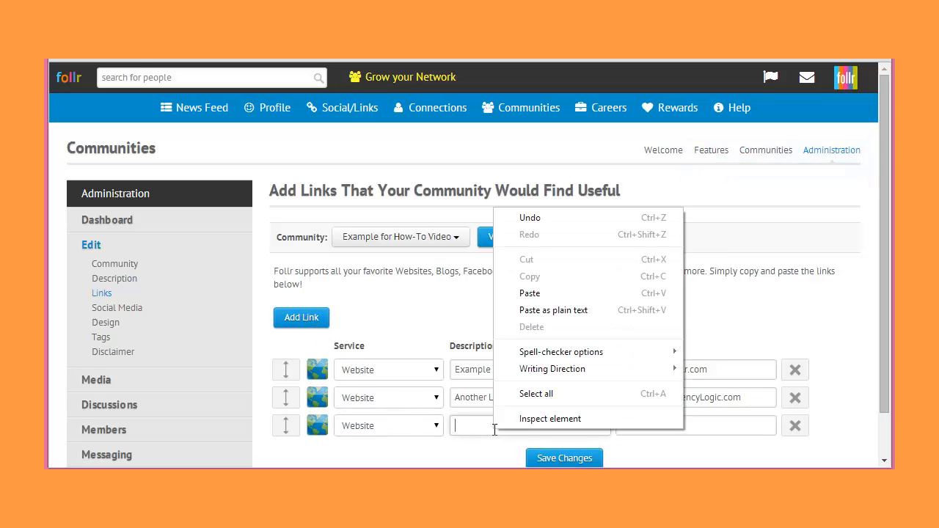
{"action": "left_click", "coordinate": [484, 433]}
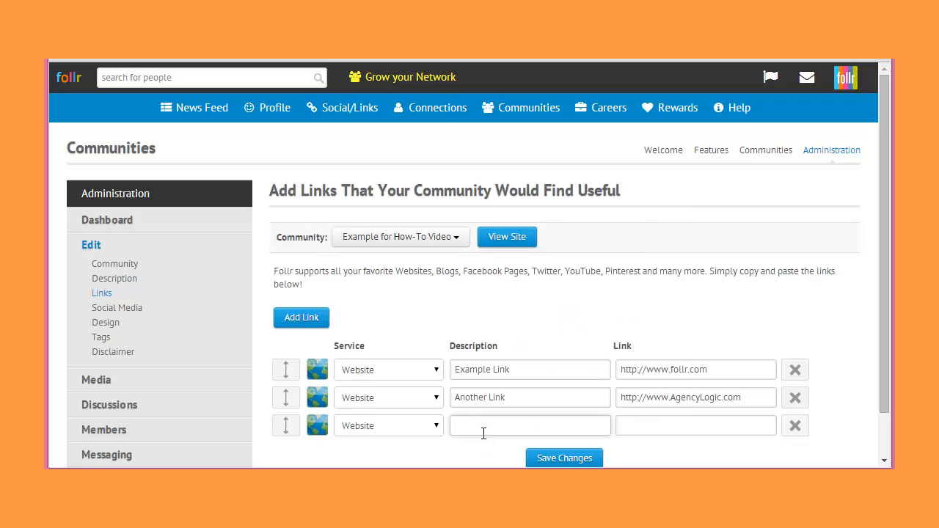
{"action": "type", "text": "Thirsd"}
{"action": "left_click", "coordinate": [637, 431]}
{"action": "type", "text": "http"}
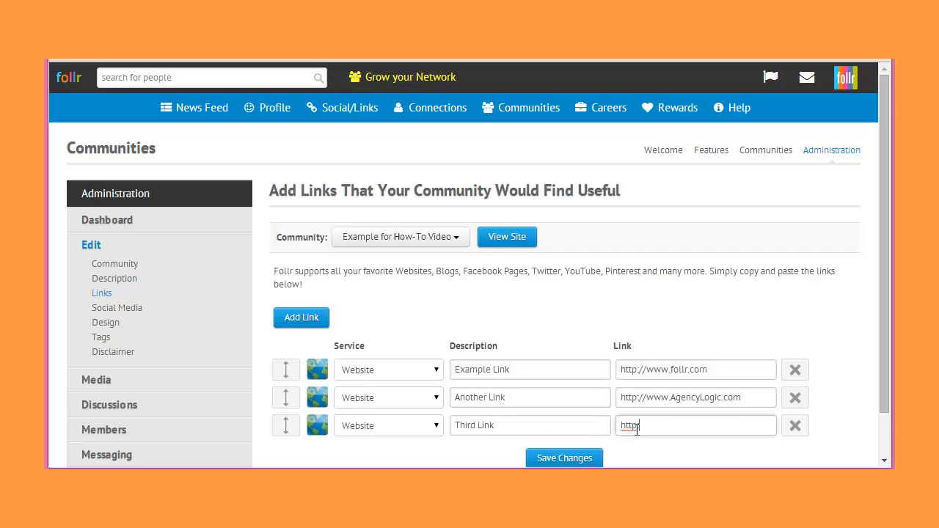
{"action": "type", "text": "://www.socialgears.com"}
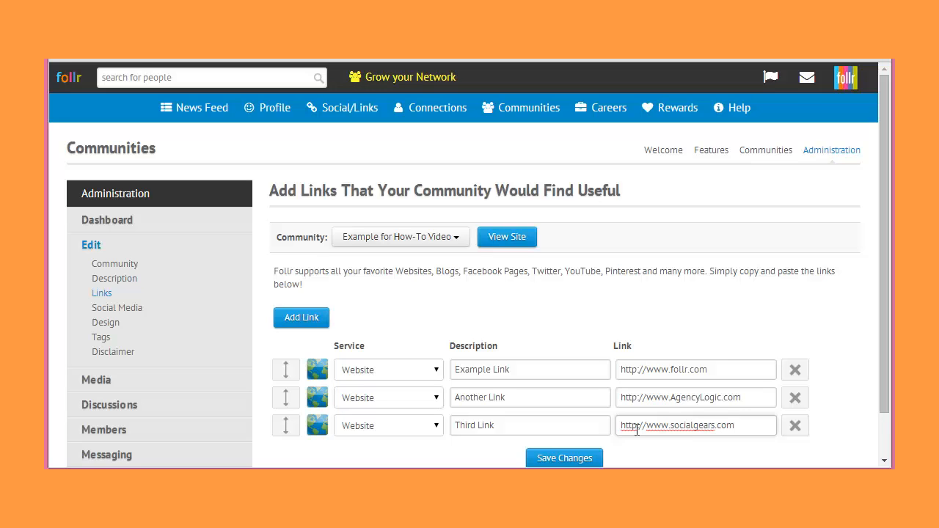
{"action": "left_click", "coordinate": [576, 457]}
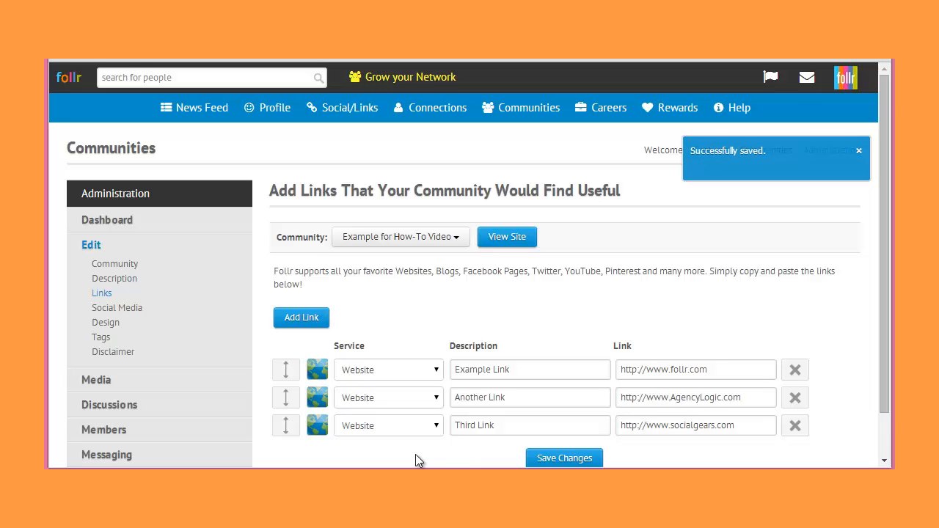
- Reorder the links to Example Link, Third Link, Another Link and save the new order
{"action": "left_click_drag", "start_coordinate": [286, 423], "coordinate": [281, 349]}
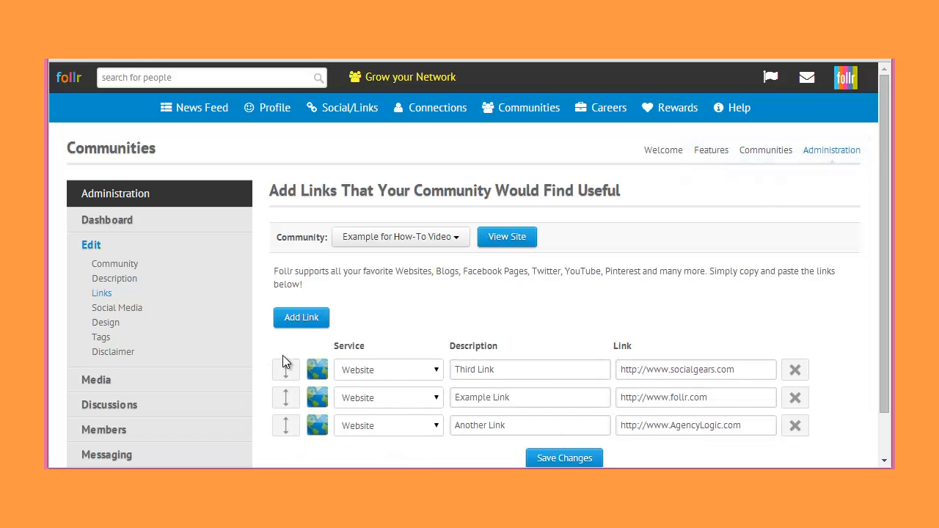
{"action": "left_click_drag", "start_coordinate": [285, 401], "coordinate": [274, 371]}
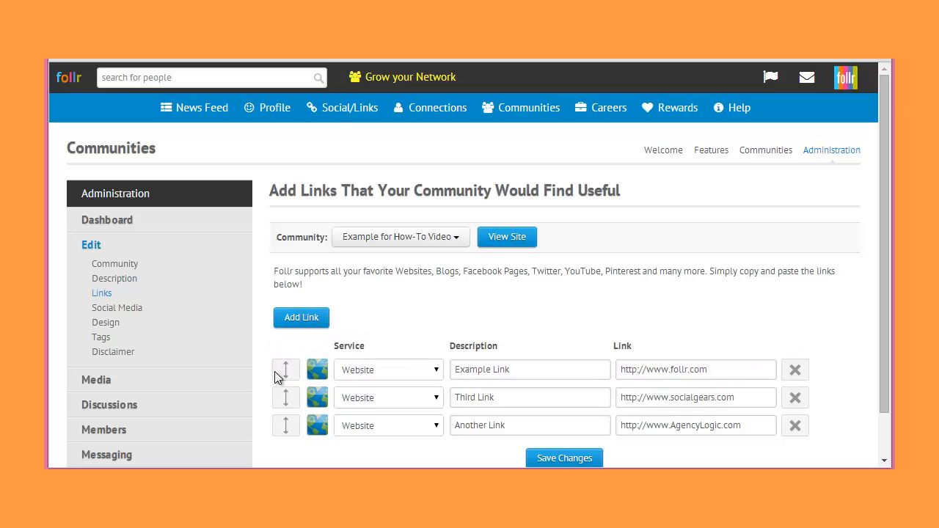
{"action": "left_click", "coordinate": [547, 458]}
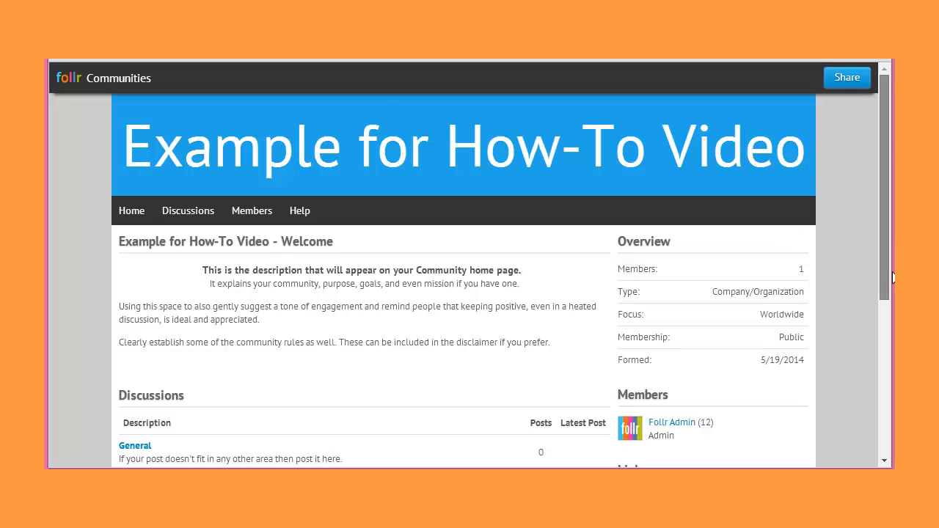
- Check the order of the links on the community's public home page
{"action": "left_click_drag", "start_coordinate": [885, 236], "coordinate": [885, 382]}
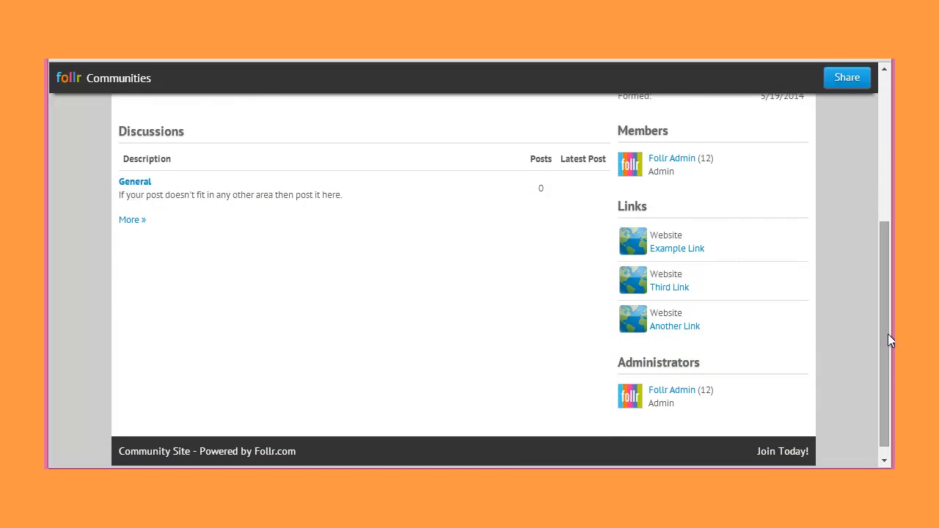
{"action": "left_click_drag", "start_coordinate": [885, 330], "coordinate": [885, 197]}
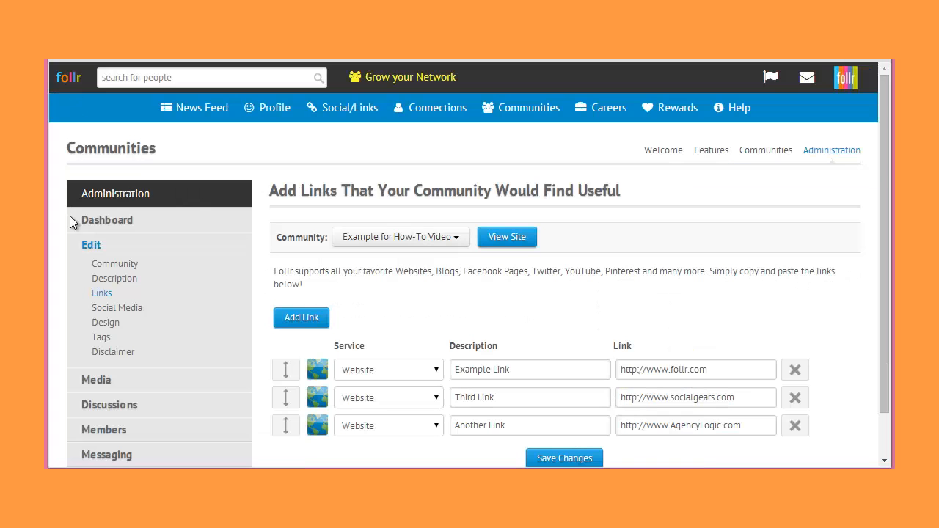
- Connect the Twitter accounts Follr and MyCMGR in the community's social media settings, separated by a comma
{"action": "left_click", "coordinate": [120, 307]}
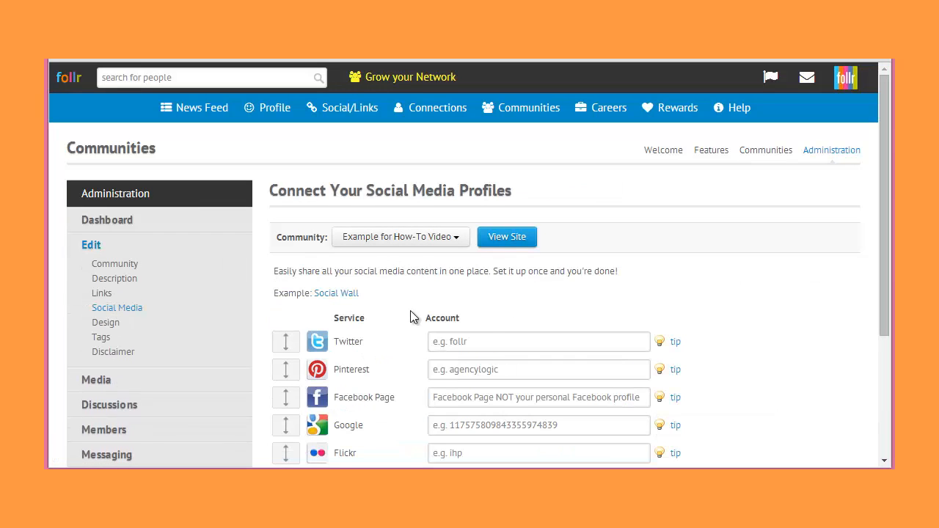
{"action": "left_click", "coordinate": [491, 345]}
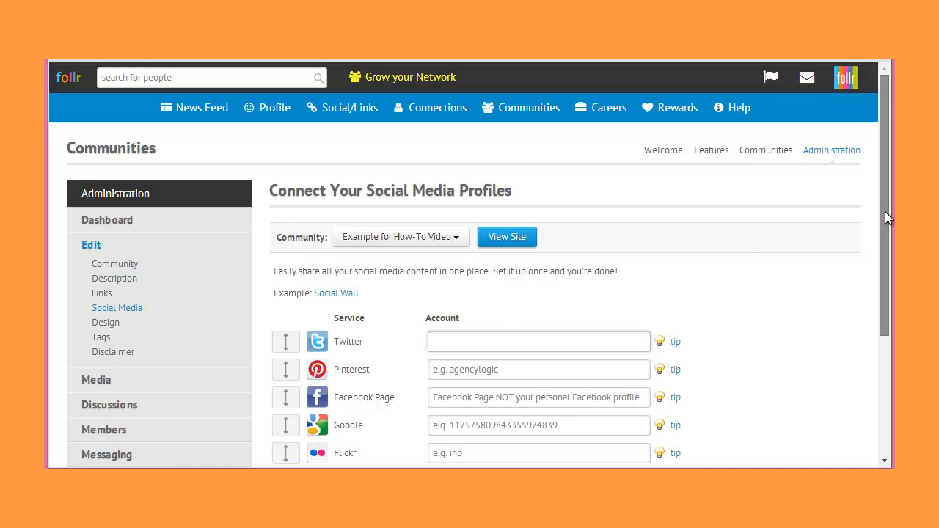
{"action": "scroll", "coordinate": [884, 218], "scroll_direction": "down", "scroll_amount": 2}
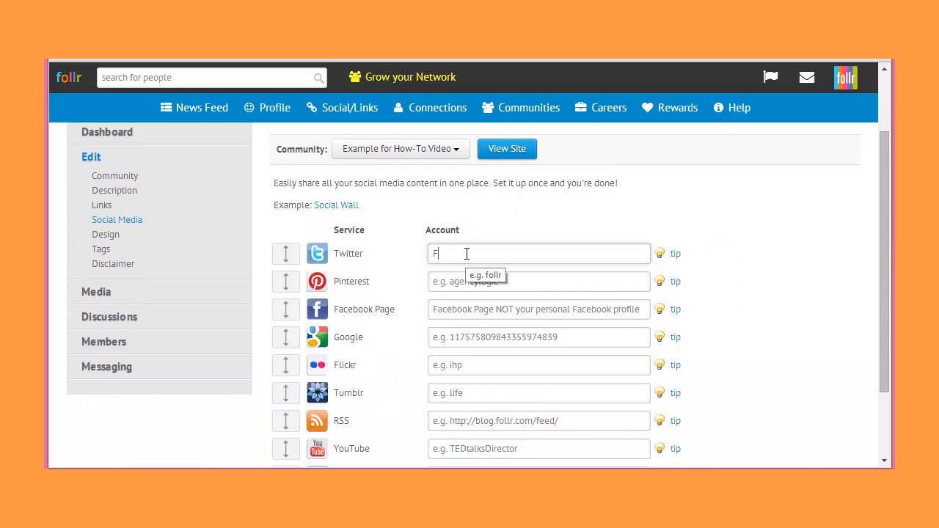
{"action": "type", "text": "ollr, MyCMGR"}
- Set the Pinterest account to FollrCommunities and the Facebook Page to Follr, and enter the YouTube channel's username
{"action": "left_click", "coordinate": [445, 282]}
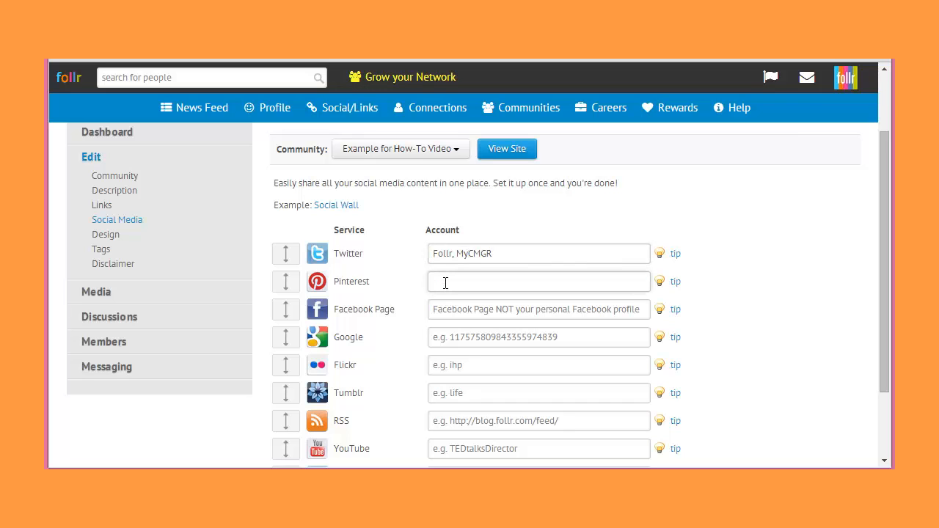
{"action": "type", "text": "FollrCommunities"}
{"action": "left_click", "coordinate": [480, 315]}
{"action": "type", "text": "Follr"}
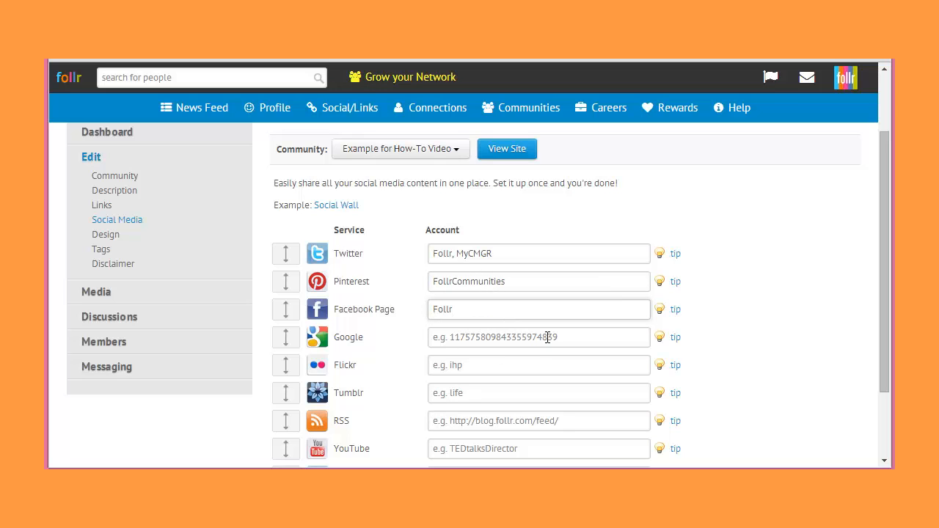
{"action": "left_click", "coordinate": [463, 448]}
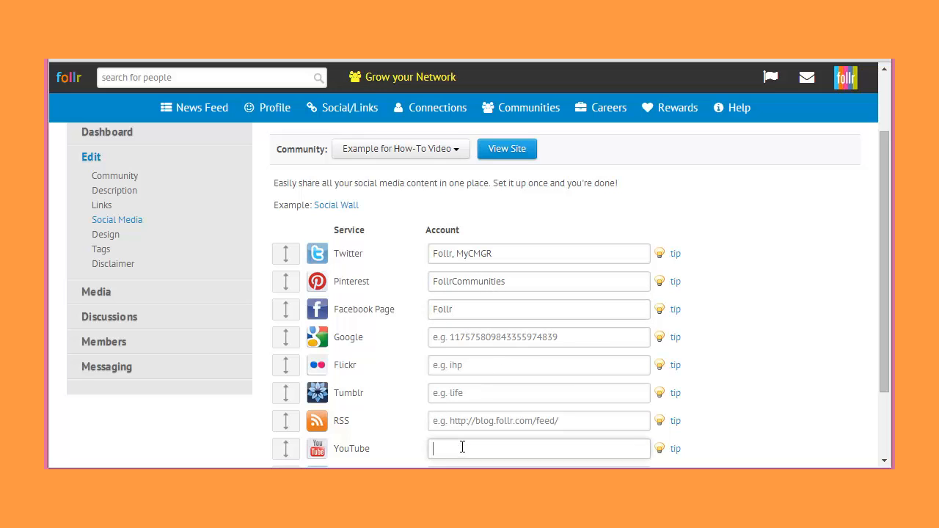
{"action": "type", "text": "mayaRaguru"}
{"action": "left_click", "coordinate": [491, 389]}
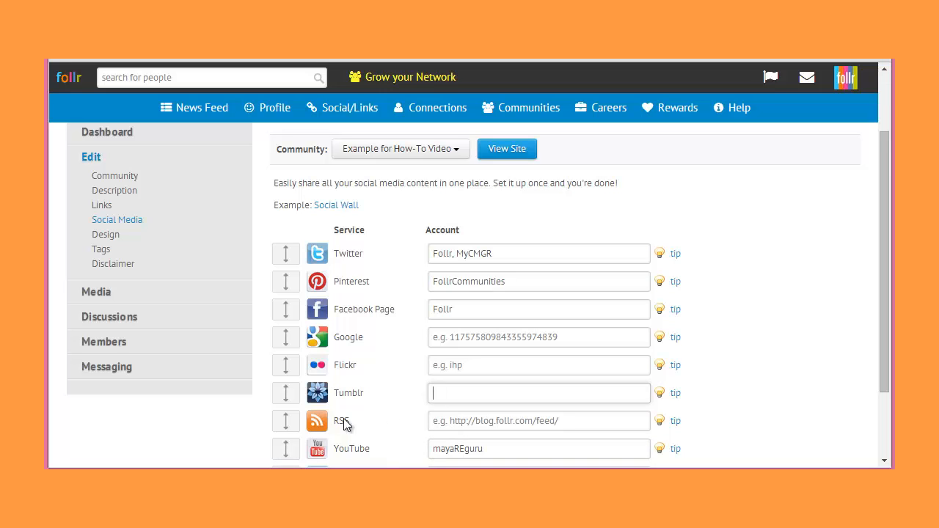
- Reorder the social media services to Facebook Page, Pinterest, Twitter, YouTube and save the changes
{"action": "left_click_drag", "start_coordinate": [282, 437], "coordinate": [265, 323]}
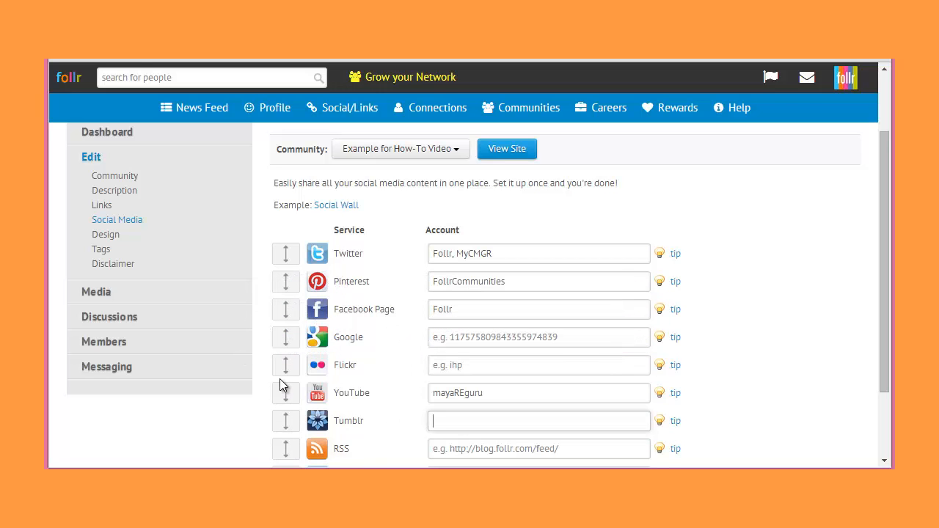
{"action": "left_click_drag", "start_coordinate": [290, 396], "coordinate": [291, 314]}
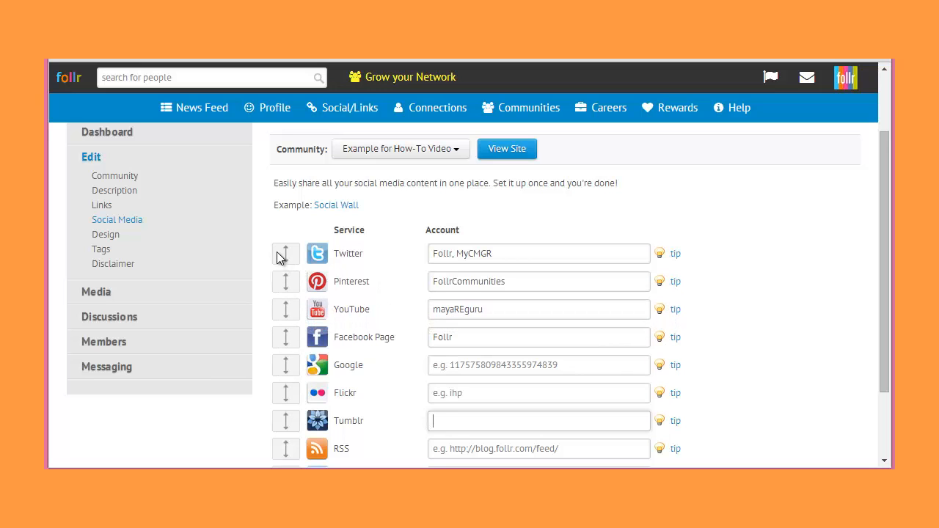
{"action": "left_click_drag", "start_coordinate": [277, 254], "coordinate": [277, 286]}
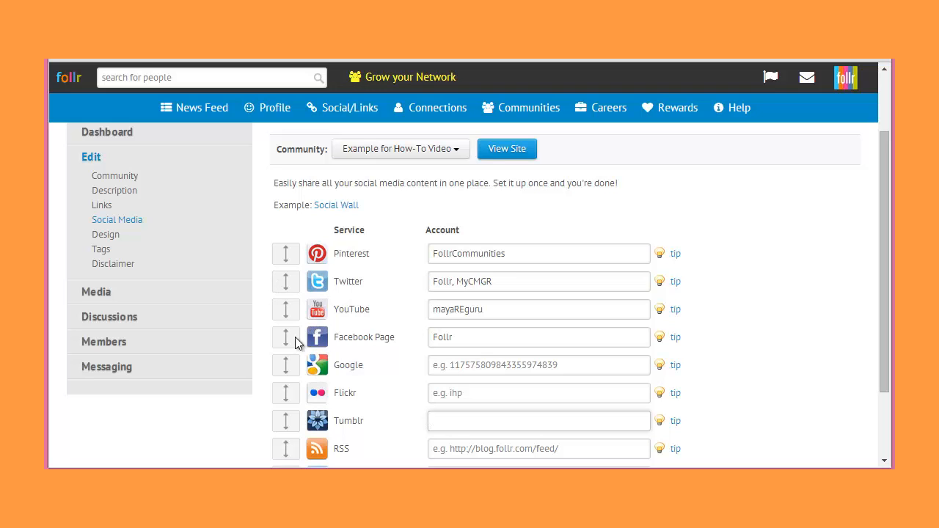
{"action": "left_click_drag", "start_coordinate": [277, 346], "coordinate": [278, 265]}
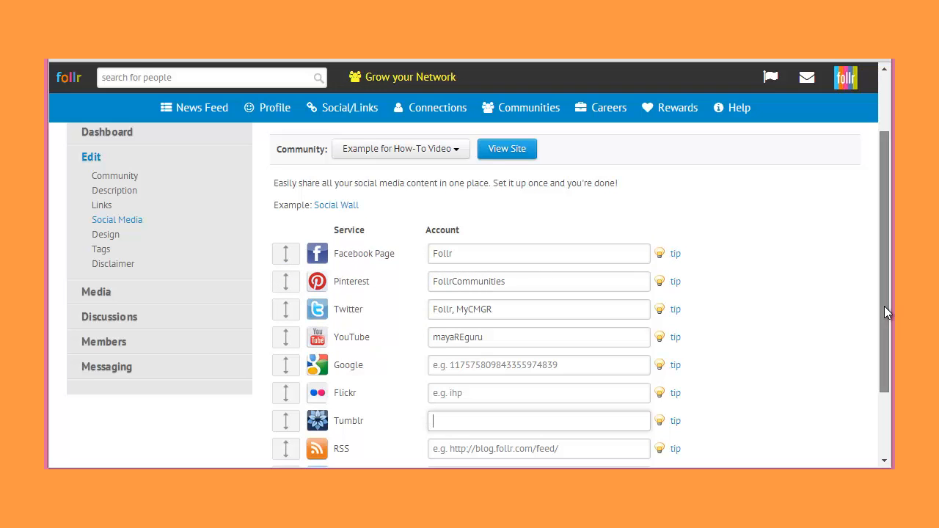
{"action": "left_click_drag", "start_coordinate": [883, 306], "coordinate": [883, 371]}
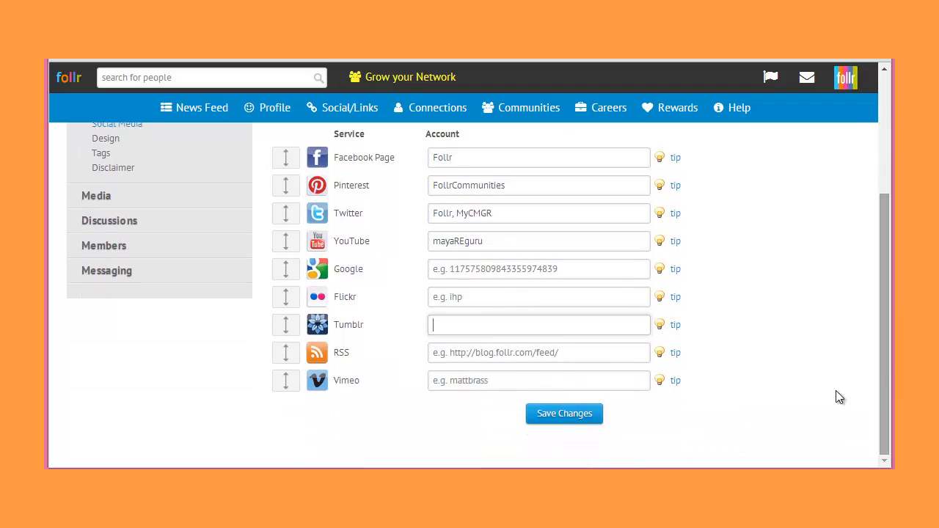
{"action": "left_click", "coordinate": [582, 414]}
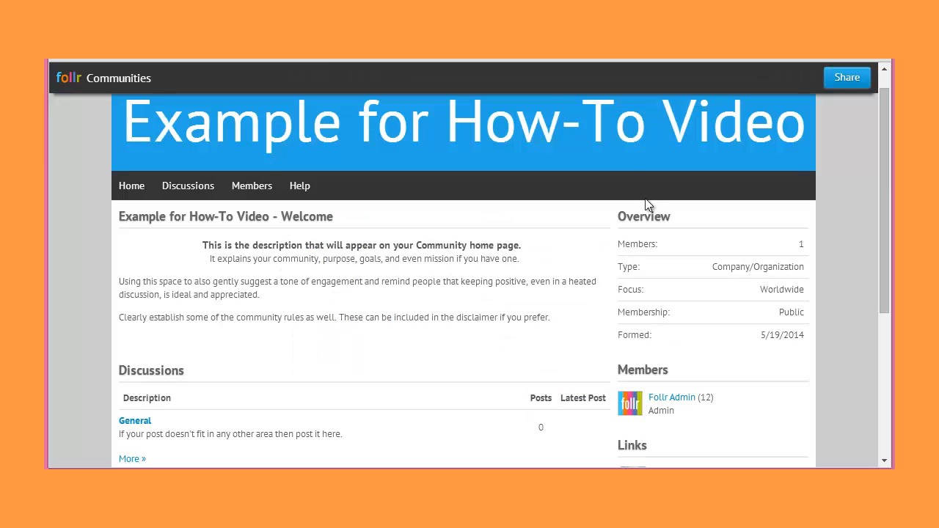
- Reload the public community page, filter its social feed by YouTube and Twitter, and view the full Social Media page
{"action": "key", "text": "F5"}
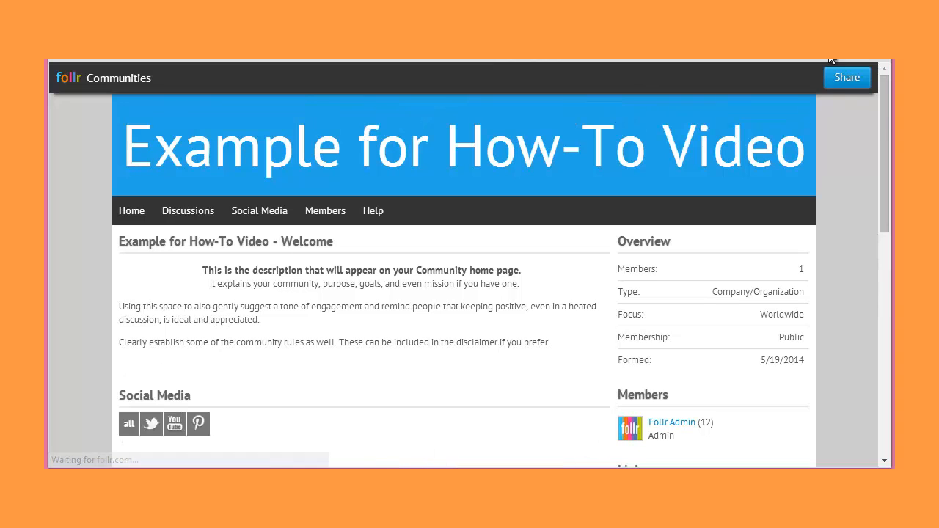
{"action": "left_click_drag", "start_coordinate": [886, 121], "coordinate": [893, 242]}
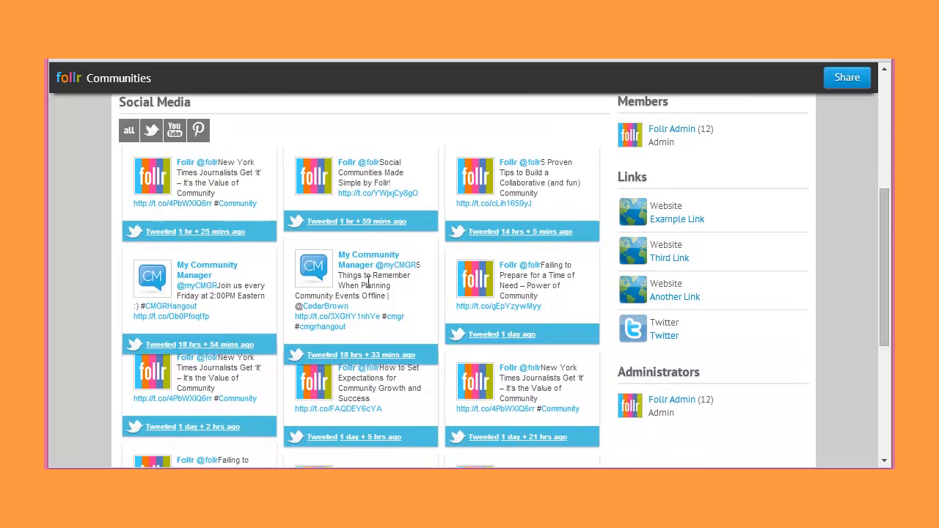
{"action": "left_click", "coordinate": [170, 132]}
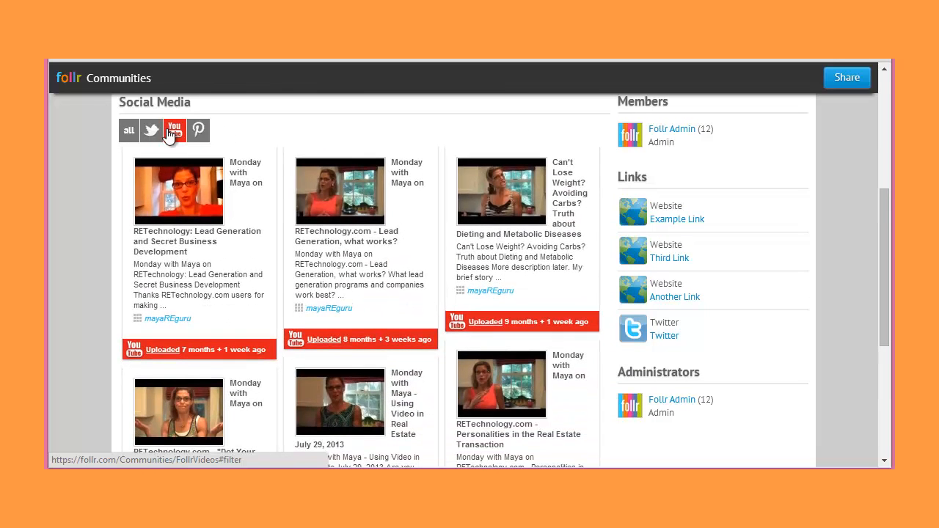
{"action": "left_click", "coordinate": [152, 132]}
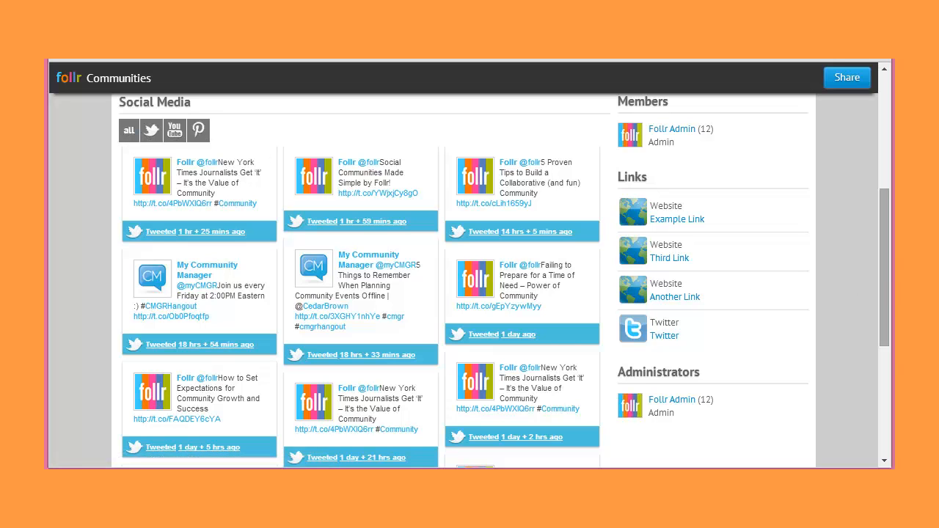
{"action": "left_click_drag", "start_coordinate": [888, 280], "coordinate": [889, 144]}
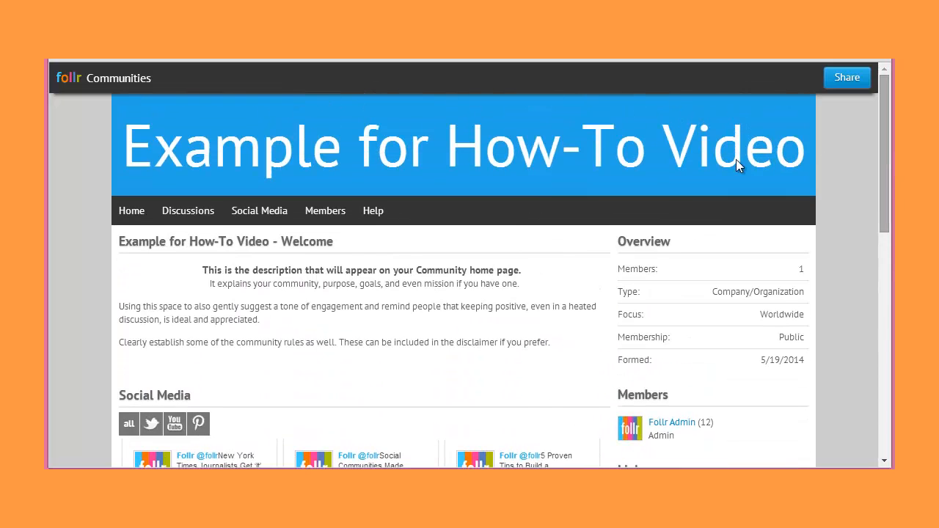
{"action": "left_click", "coordinate": [248, 214]}
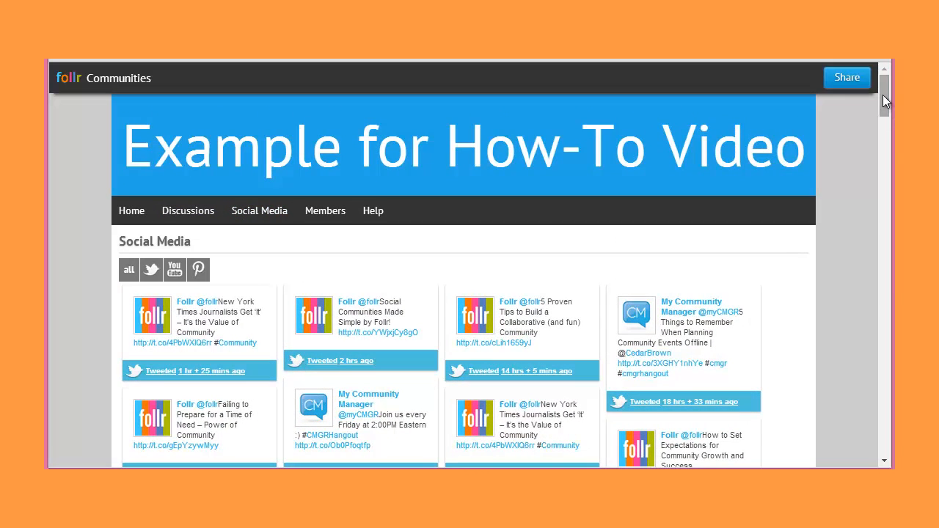
{"action": "left_click_drag", "start_coordinate": [882, 95], "coordinate": [880, 123]}
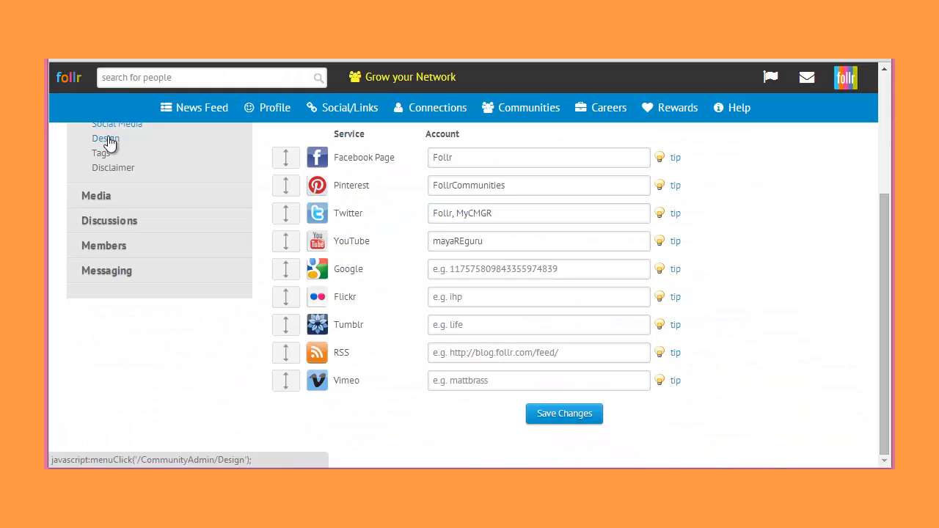
- Upload the image hdr_community as the banner photo in the community's design settings
{"action": "left_click", "coordinate": [106, 139]}
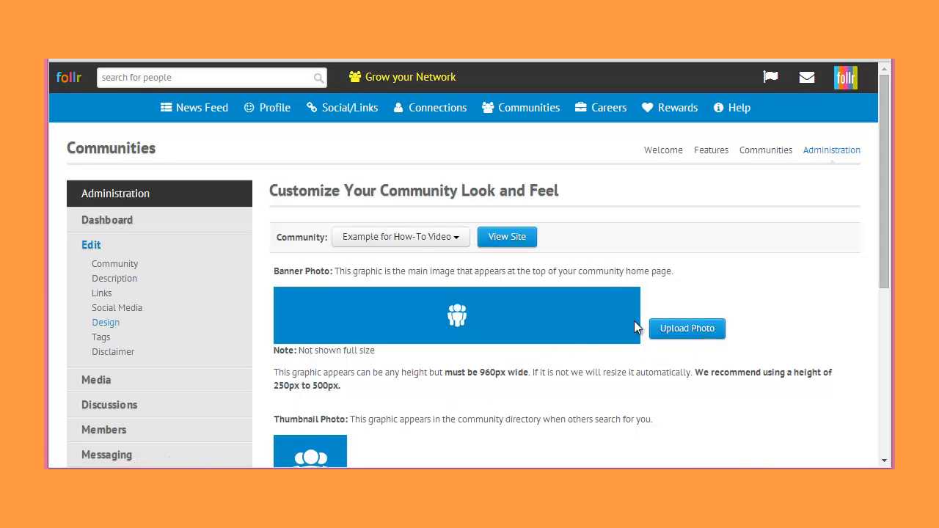
{"action": "left_click", "coordinate": [676, 332]}
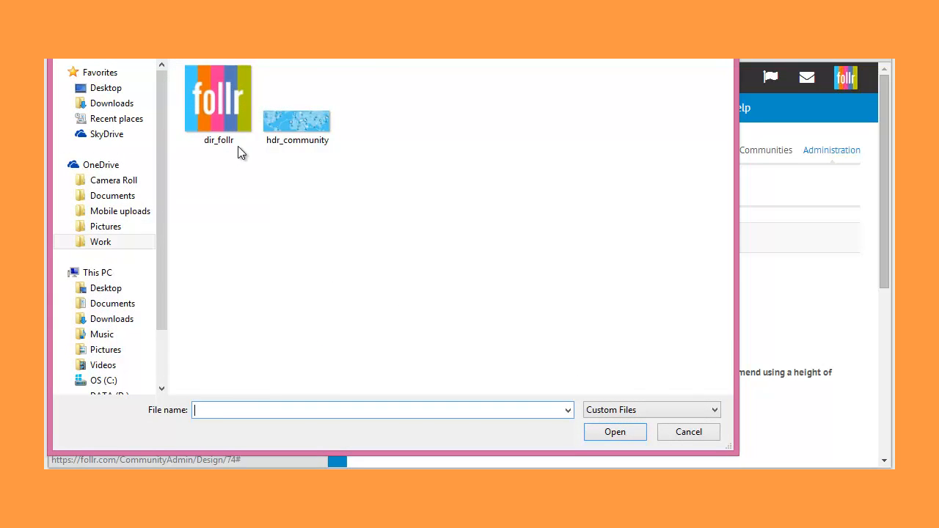
{"action": "left_click", "coordinate": [295, 131]}
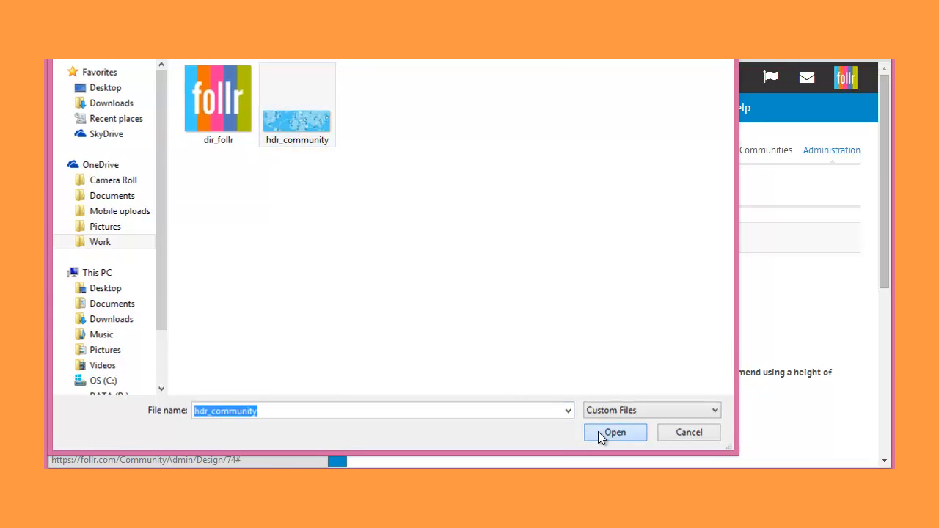
{"action": "left_click", "coordinate": [597, 432]}
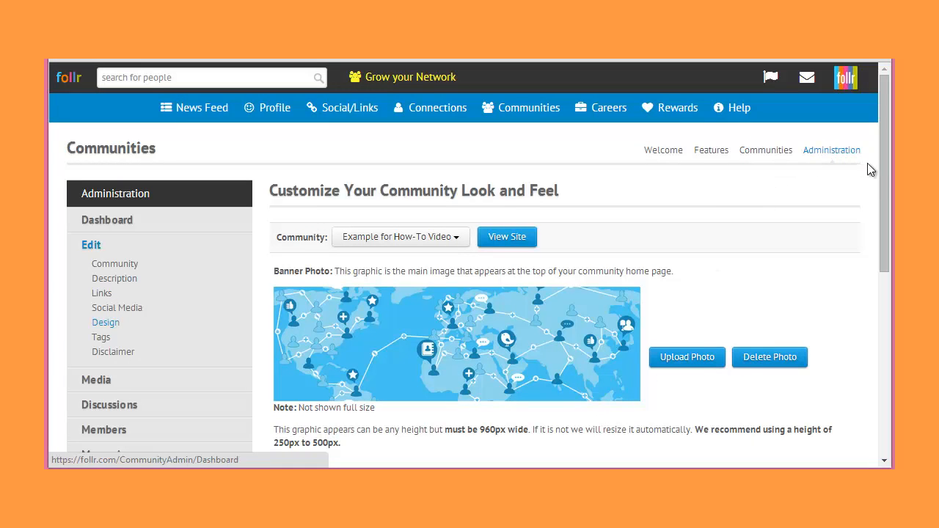
- Upload the image dir_follr as the community's thumbnail photo
{"action": "left_click_drag", "start_coordinate": [881, 180], "coordinate": [885, 283]}
{"action": "left_click", "coordinate": [387, 326]}
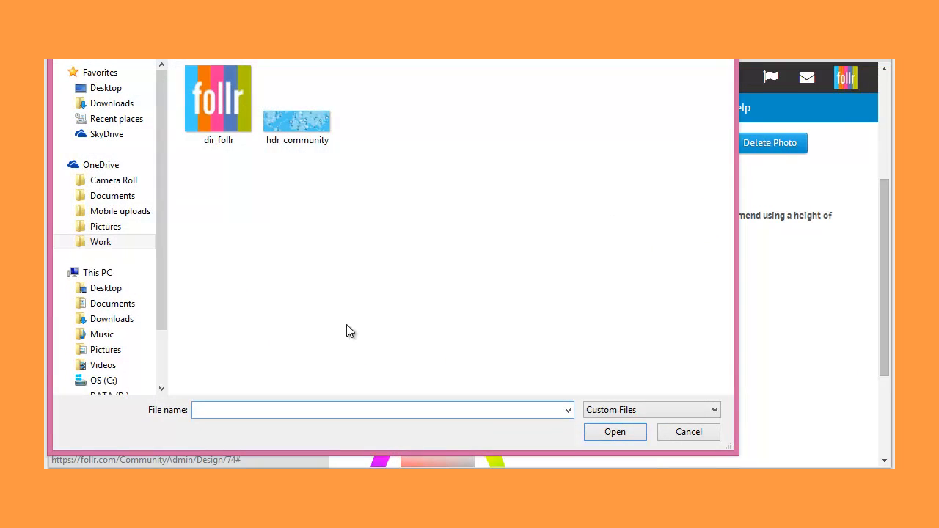
{"action": "left_click", "coordinate": [218, 113]}
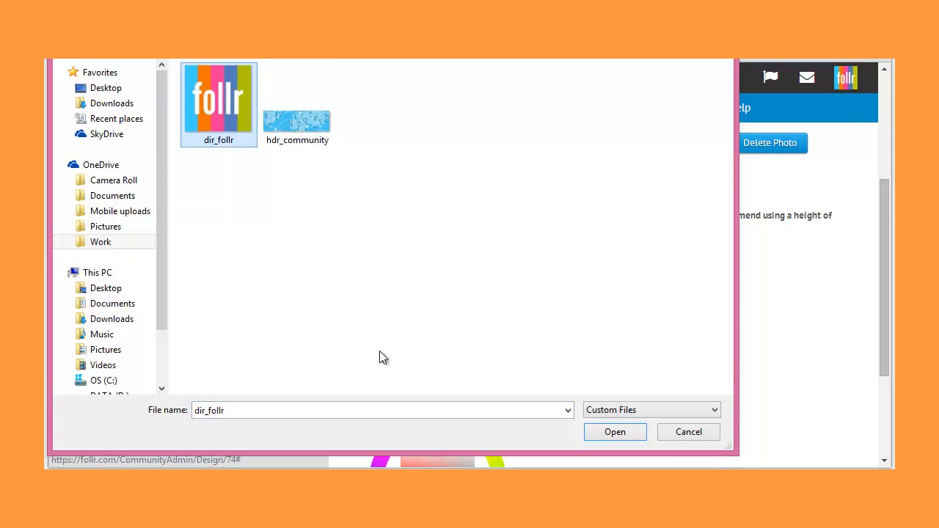
{"action": "left_click", "coordinate": [615, 432]}
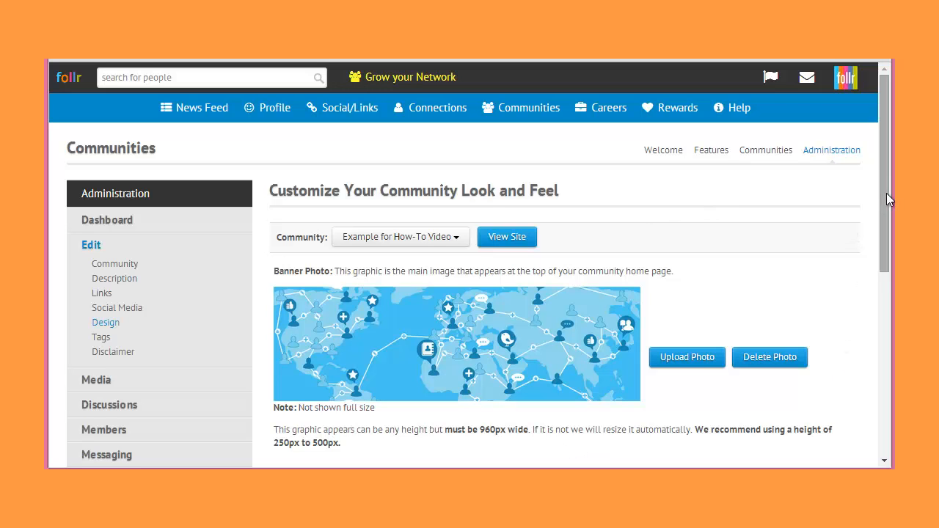
- Set the community's background color to orange #dc7532, save it, and check the design on the reloaded public site's home page
{"action": "left_click_drag", "start_coordinate": [886, 193], "coordinate": [880, 360]}
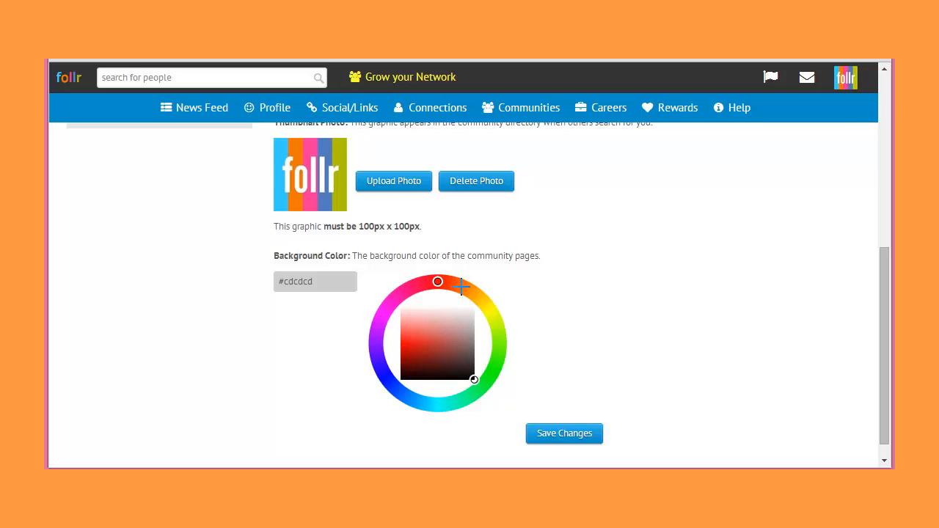
{"action": "left_click_drag", "start_coordinate": [440, 282], "coordinate": [461, 286]}
{"action": "left_click", "coordinate": [421, 340]}
{"action": "left_click", "coordinate": [549, 437]}
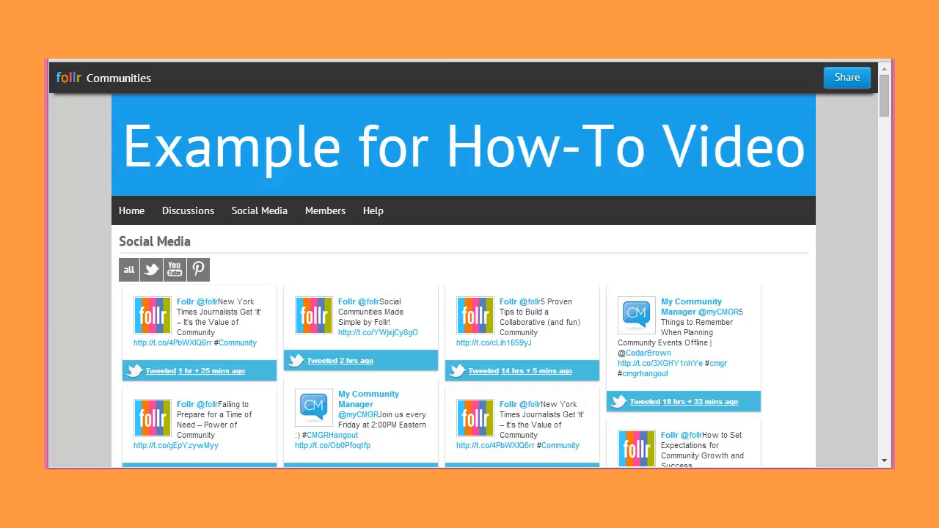
{"action": "key", "text": "F5"}
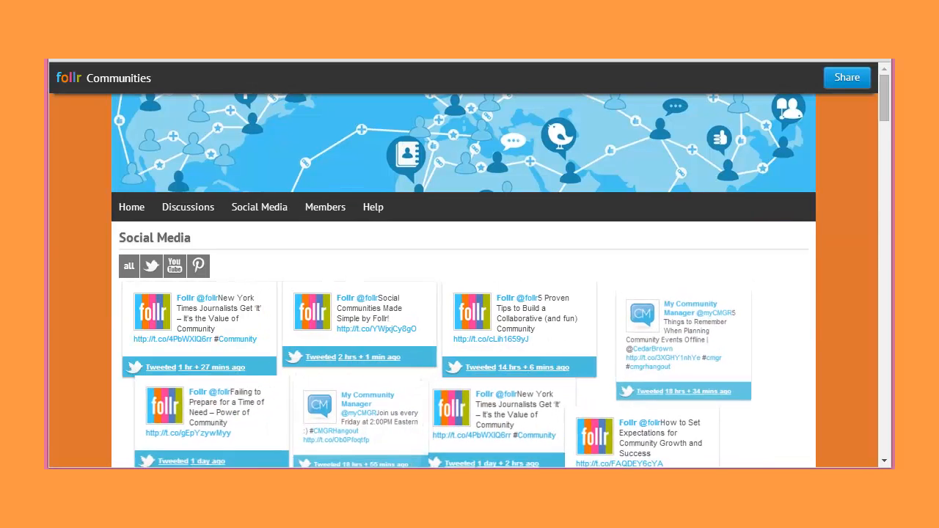
{"action": "left_click", "coordinate": [127, 218]}
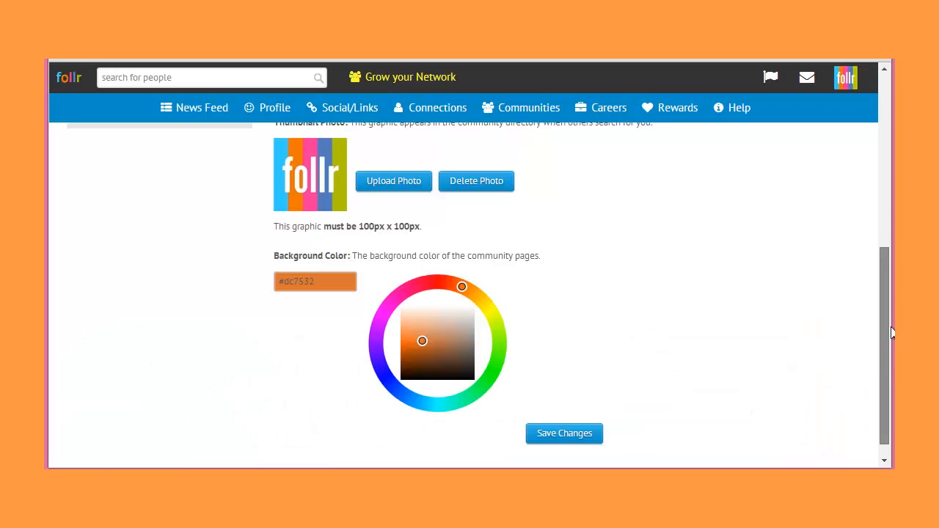
- Enter the community tags "Think SEO, related words, helpful descriptors, keywords, phrases, for people to find, connect and join, also for SEO"
{"action": "left_click_drag", "start_coordinate": [885, 354], "coordinate": [846, 130]}
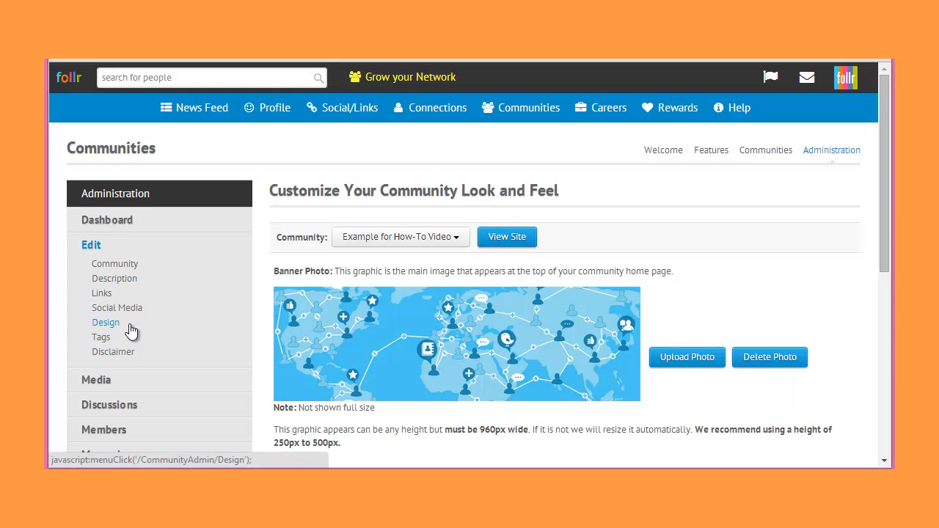
{"action": "left_click", "coordinate": [107, 343]}
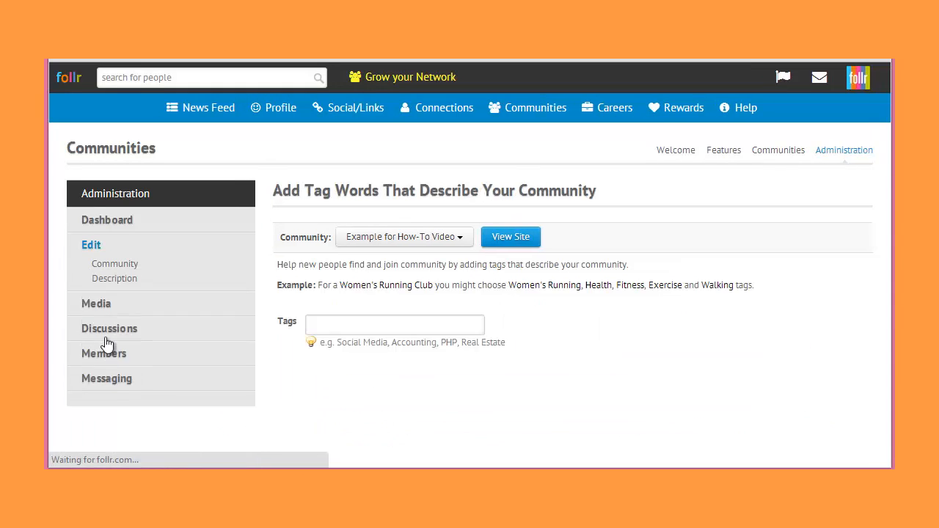
{"action": "left_click", "coordinate": [331, 322]}
{"action": "type", "text": "Think SEO,"}
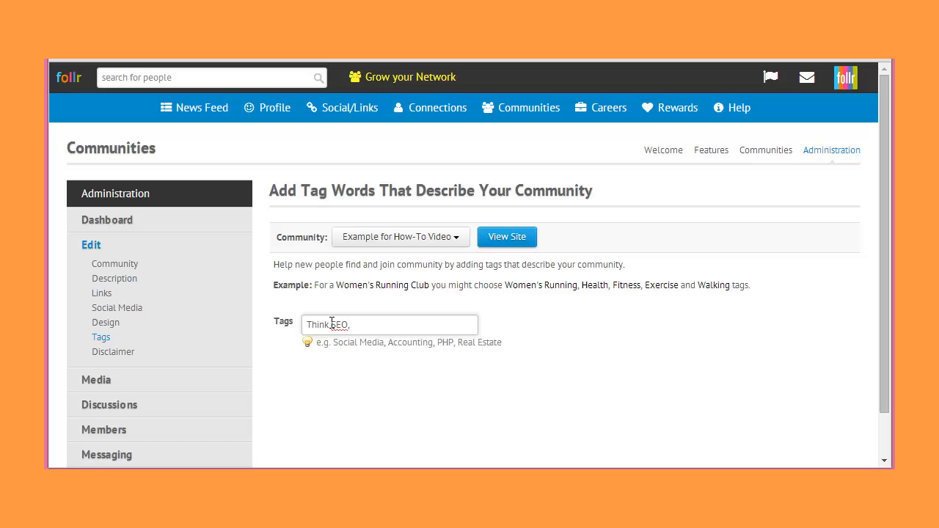
{"action": "type", "text": " related words, help"}
{"action": "type", "text": "ful descripto"}
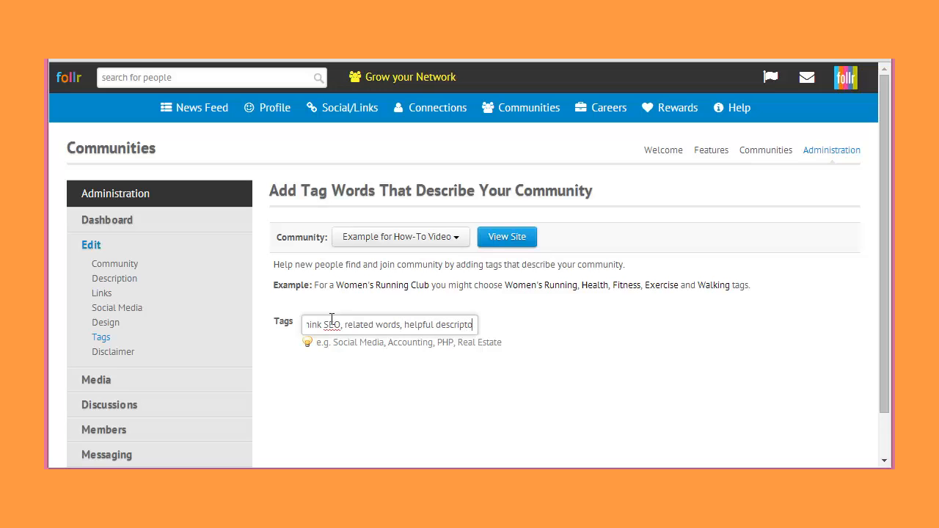
{"action": "type", "text": "rs, "}
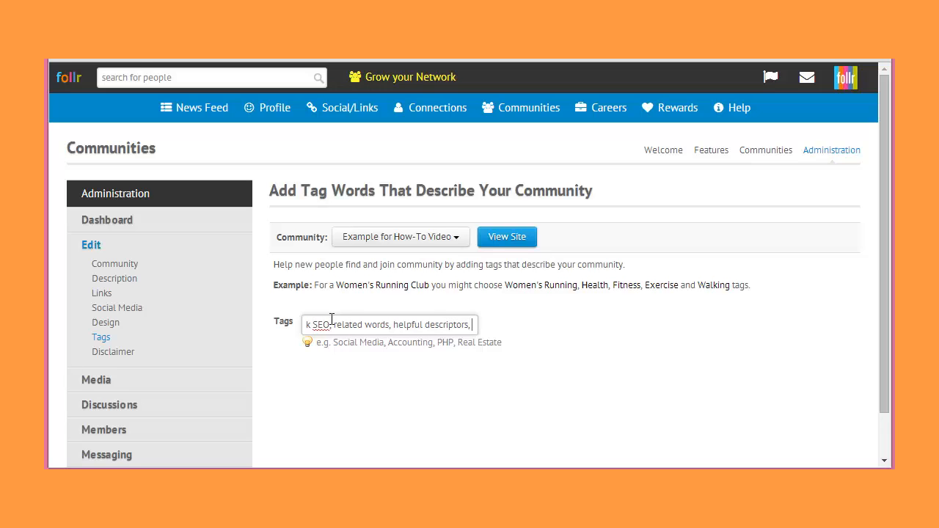
{"action": "type", "text": "keywords, "}
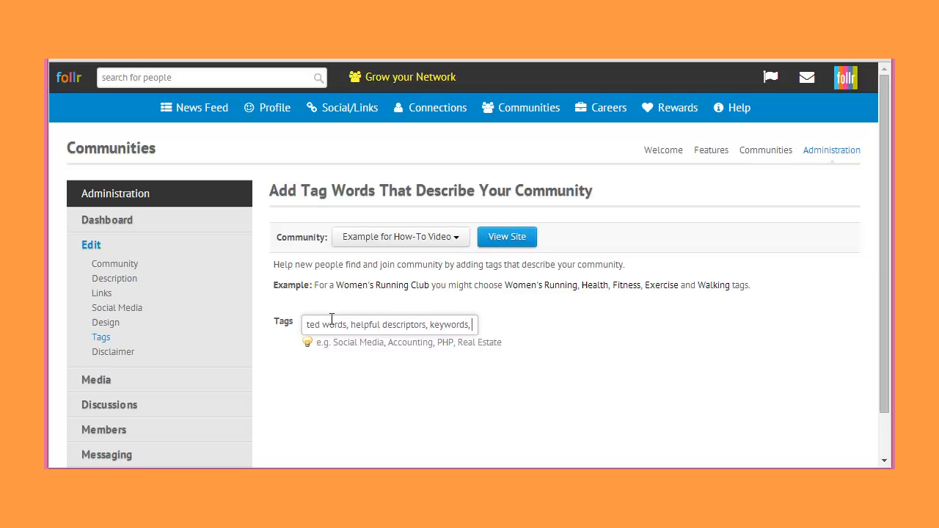
{"action": "type", "text": "phrases, f"}
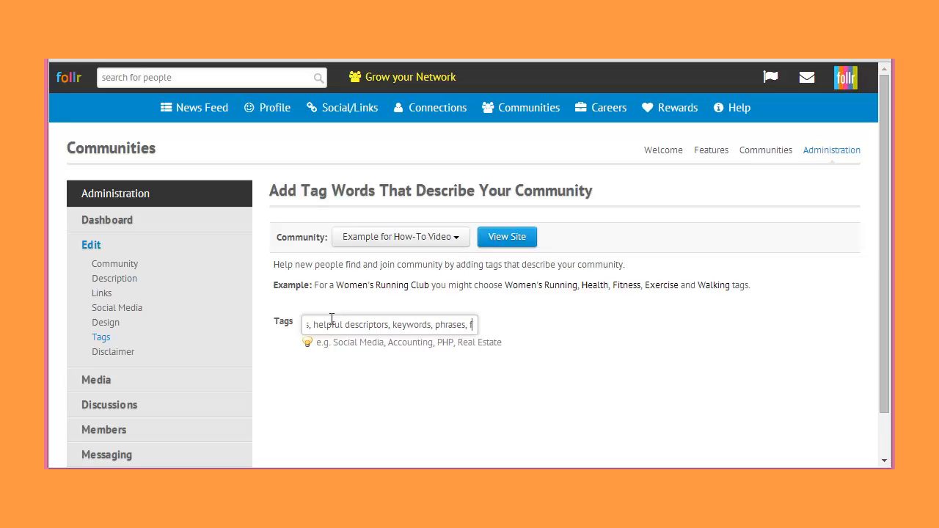
{"action": "type", "text": "or people to fin"}
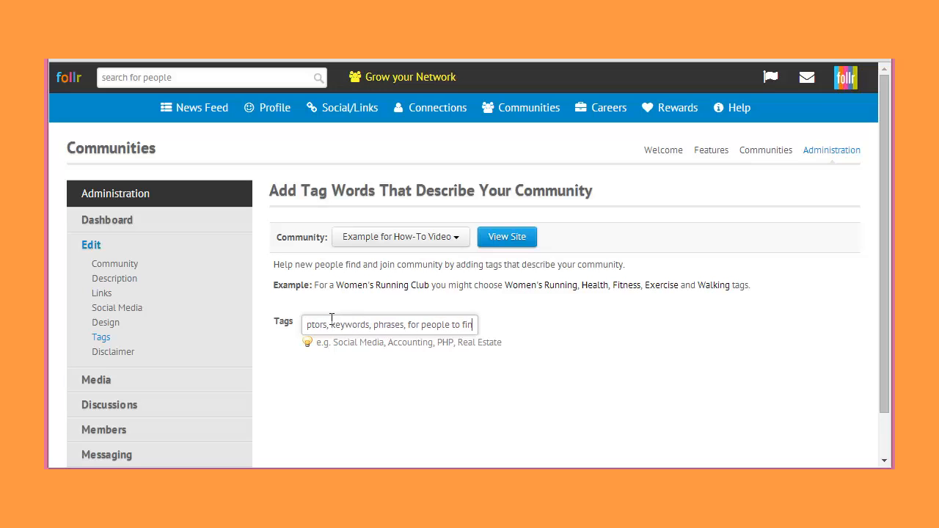
{"action": "type", "text": "d, connect"}
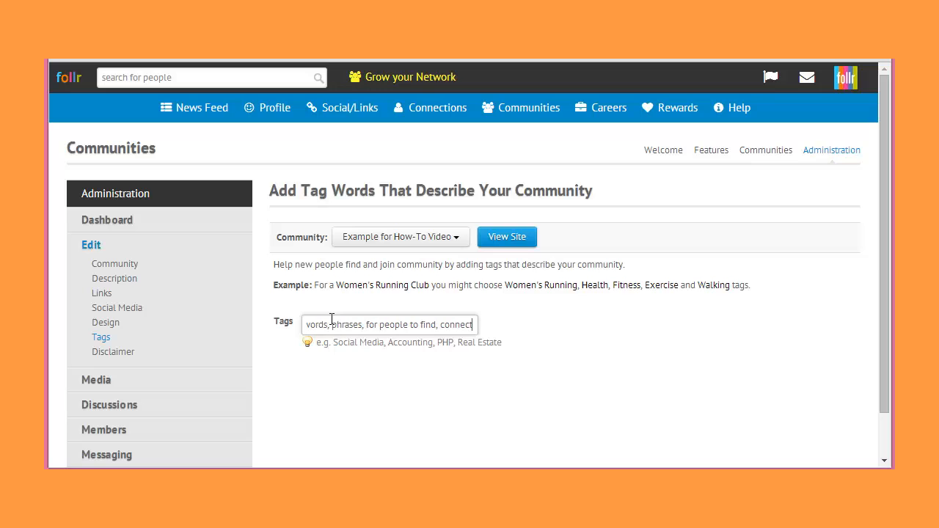
{"action": "type", "text": " and join, "}
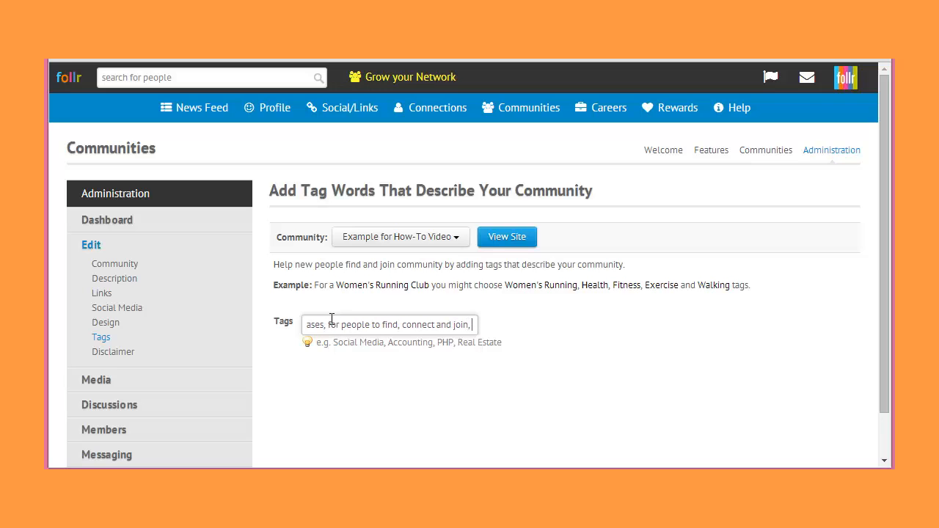
{"action": "type", "text": "also for SEO"}
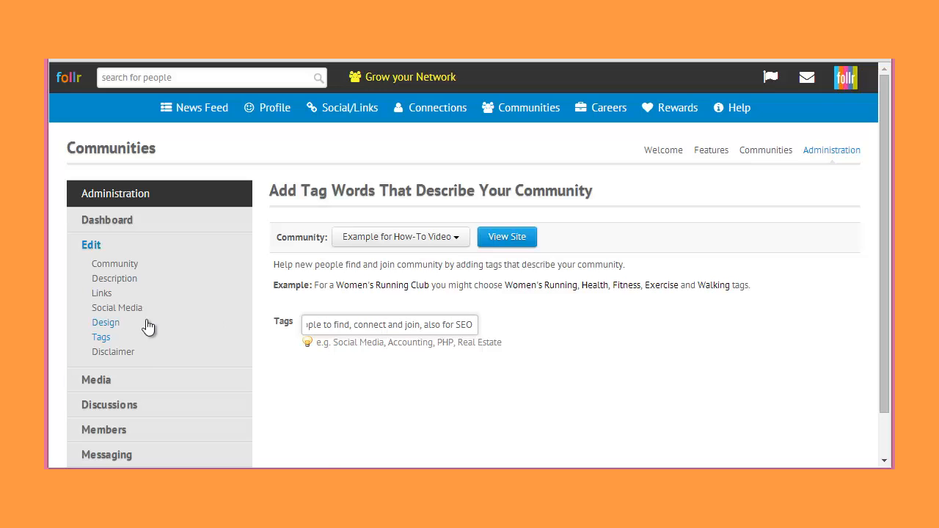
- Write the community's custom disclaimer, beginning "The Community Disclaimer can be many things", with advice on sponsorship, liability, fan communities and leaders' rights
{"action": "left_click", "coordinate": [122, 358]}
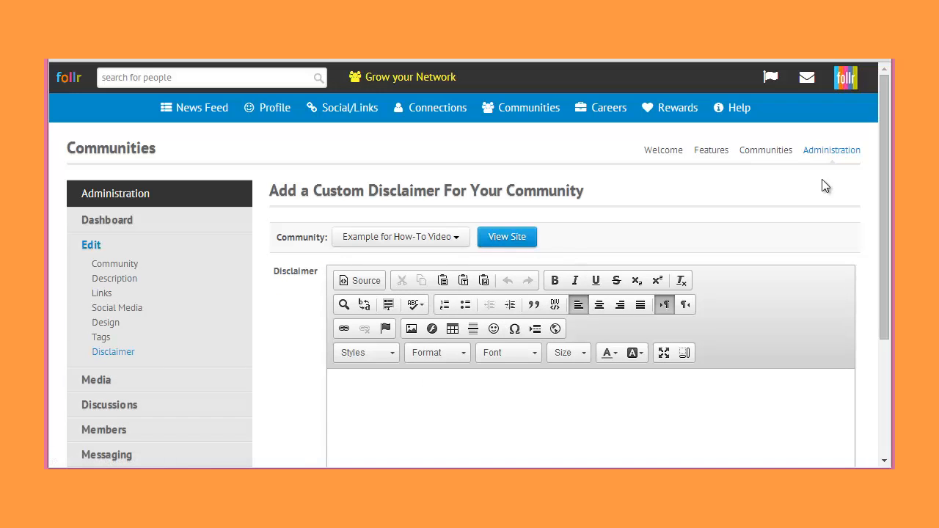
{"action": "left_click_drag", "start_coordinate": [882, 170], "coordinate": [883, 258]}
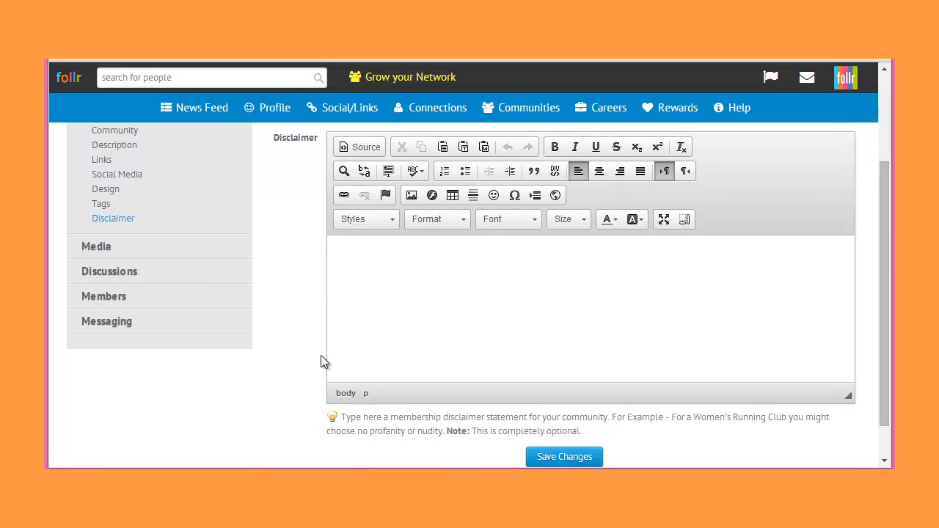
{"action": "left_click", "coordinate": [363, 254]}
{"action": "type", "text": "The Community Disclaimer can be many things.  If you are providing a service to a larger area or industry, but own a business within the industry this is a good place to disclose that. Perhaps metioning it as \"This site is sponsored by ABC Realty\" If you think someone might present information you don't want to be liable for, consider seeking the advice of an Attorney in writing a disclaimer, especially if in the medical field or other area. If you are creating a fan Community, then be certain to note that the Community is not part of the official entity or entertainer, unless it is. Establish the right of the Community leaders to remove posts, remove members or report to Follr Administrators any problematic interactions."}
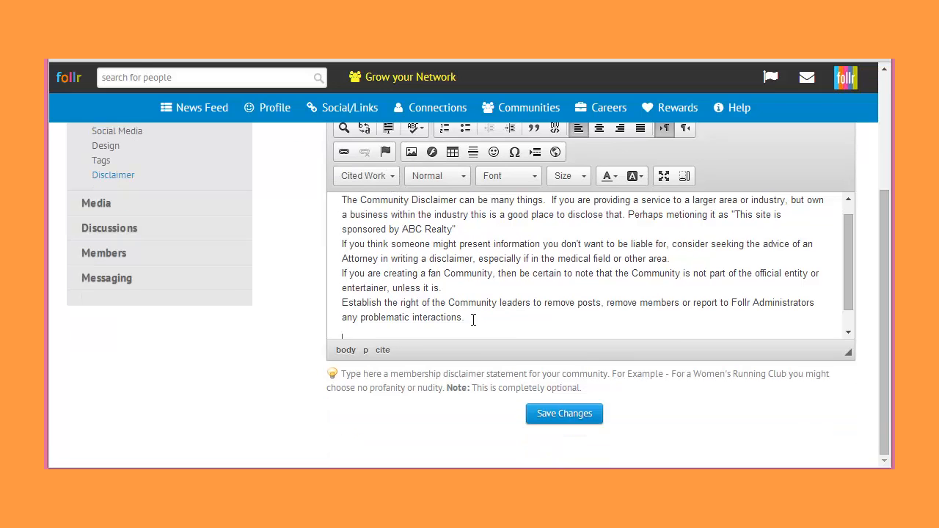
- Apply the Cited Work style to the whole disclaimer text and save the disclaimer
{"action": "key", "text": "ctrl+a"}
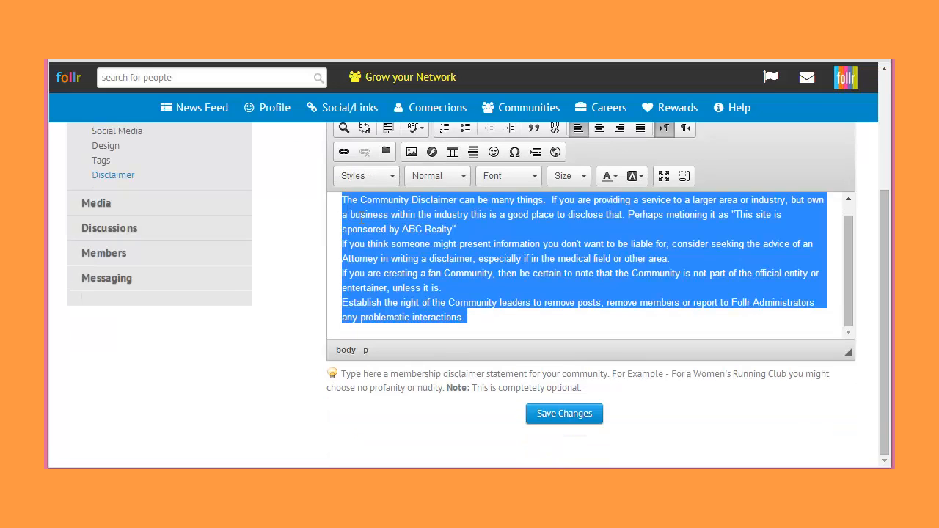
{"action": "left_click", "coordinate": [391, 178]}
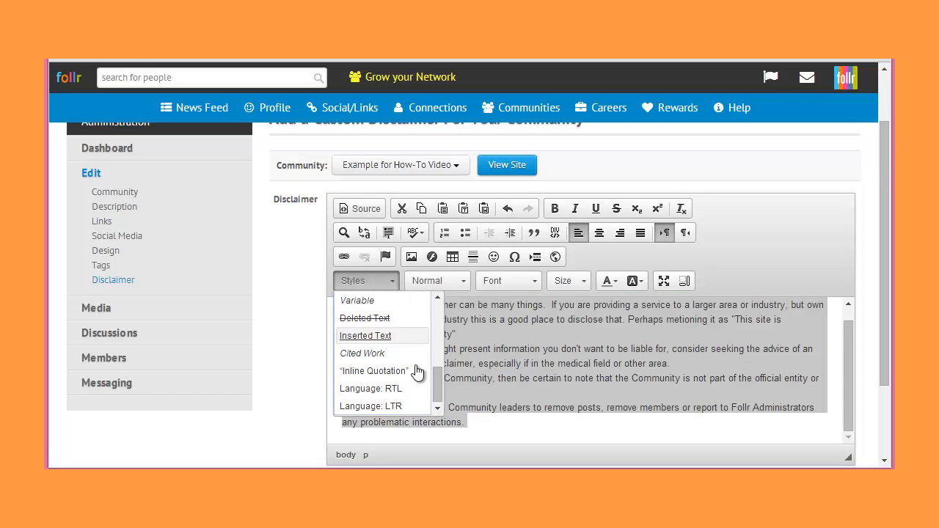
{"action": "left_click", "coordinate": [394, 353]}
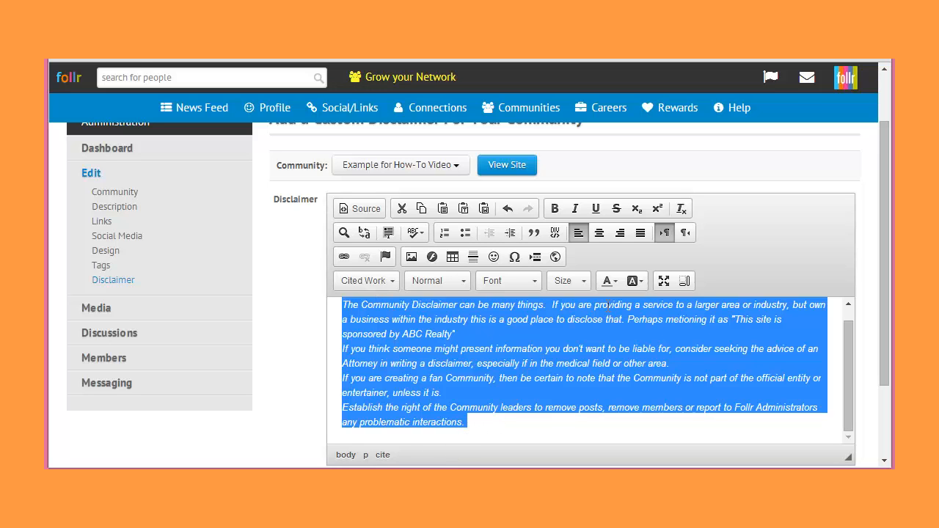
{"action": "left_click", "coordinate": [791, 355]}
{"action": "scroll", "coordinate": [887, 284], "scroll_direction": "down", "scroll_amount": 3}
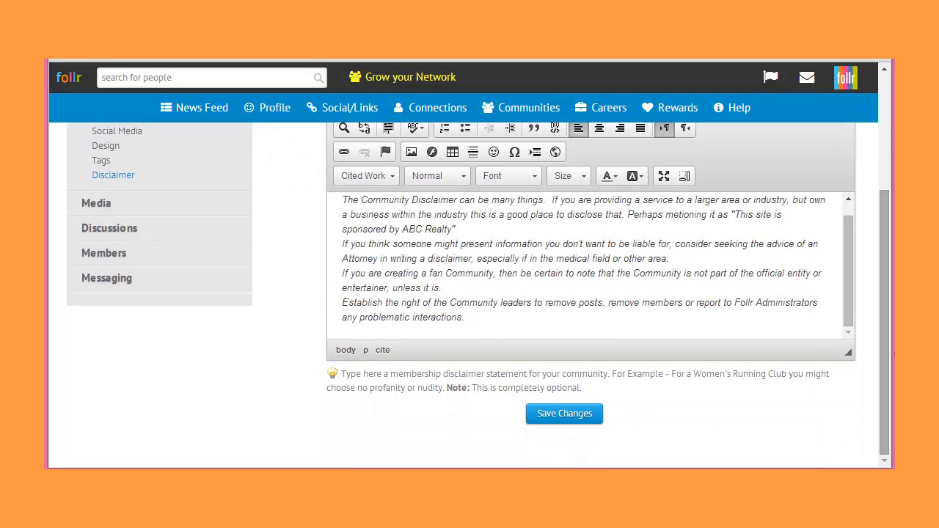
{"action": "left_click", "coordinate": [569, 423]}
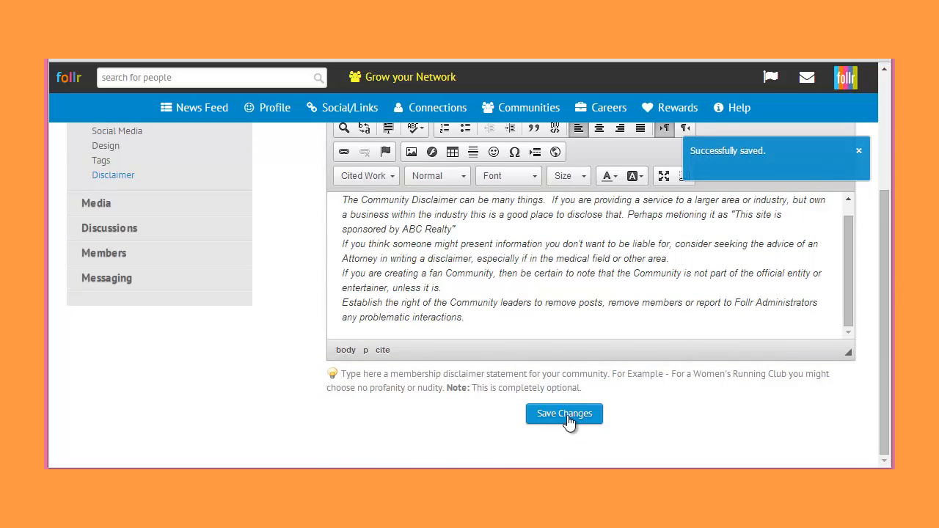
{"action": "left_click_drag", "start_coordinate": [582, 387], "coordinate": [443, 389]}
{"action": "left_click", "coordinate": [415, 419]}
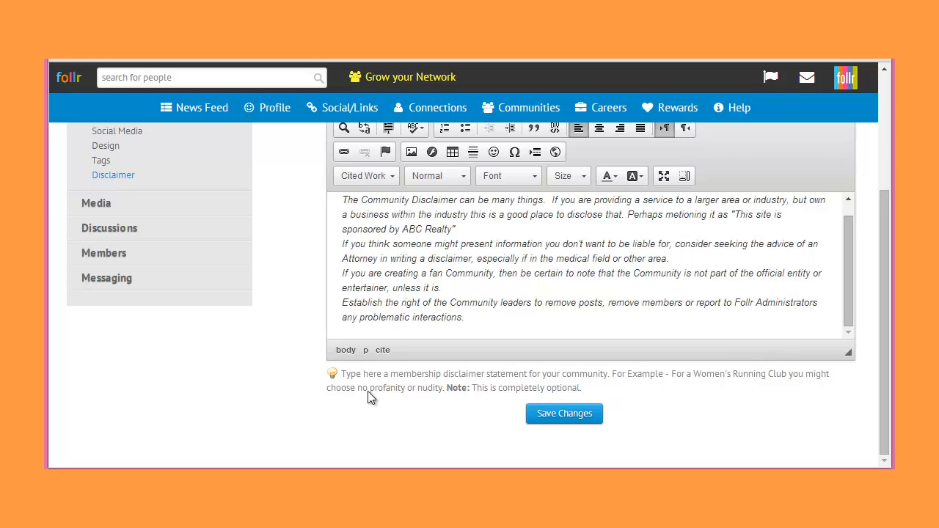
- View the administration options for media and discussions, and open the list of the community's existing discussions
{"action": "left_click", "coordinate": [93, 208]}
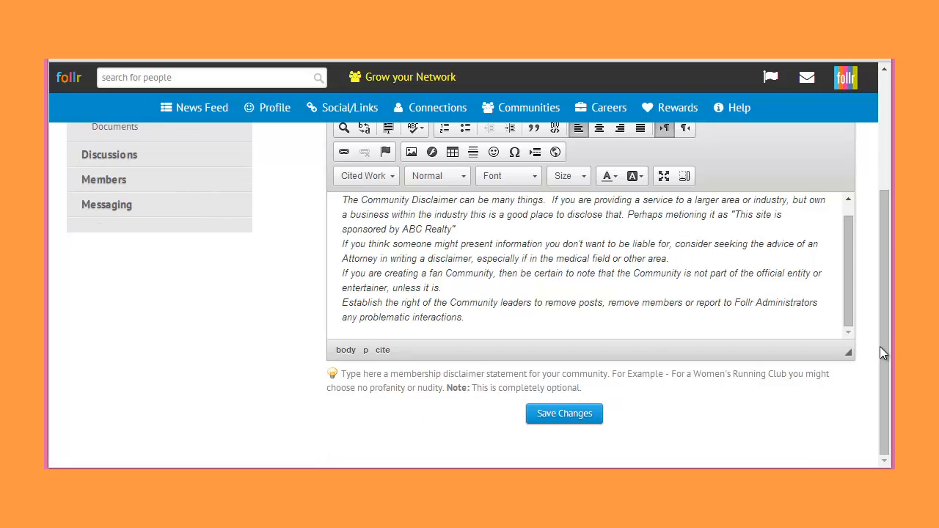
{"action": "scroll", "coordinate": [882, 330], "scroll_direction": "up", "scroll_amount": 3}
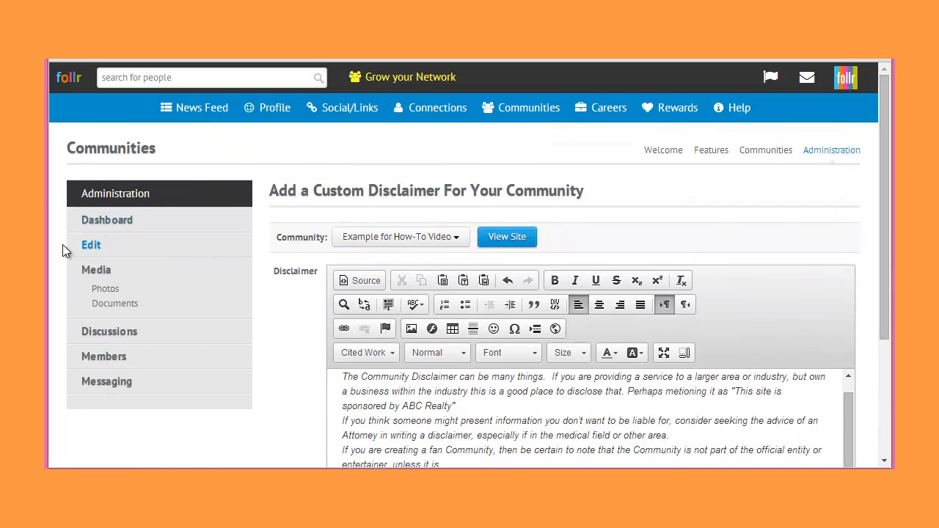
{"action": "left_click", "coordinate": [112, 343]}
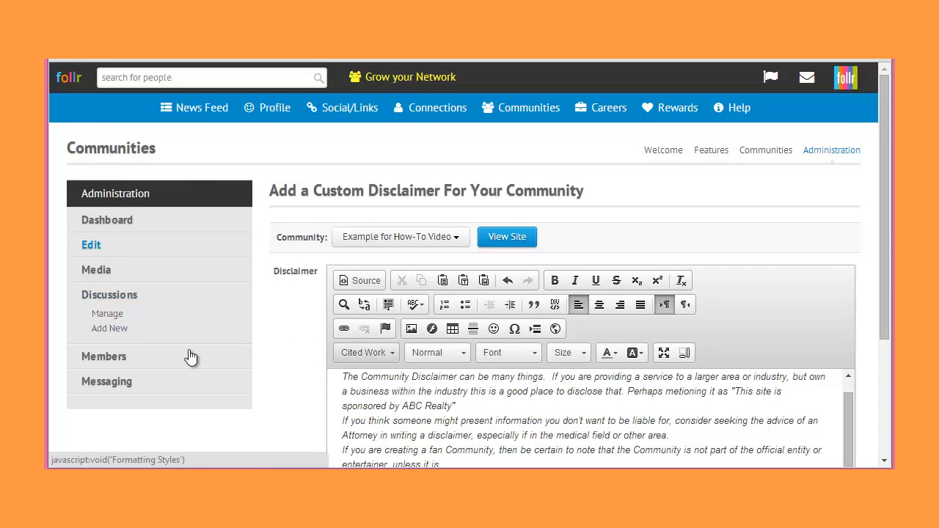
{"action": "left_click", "coordinate": [103, 317]}
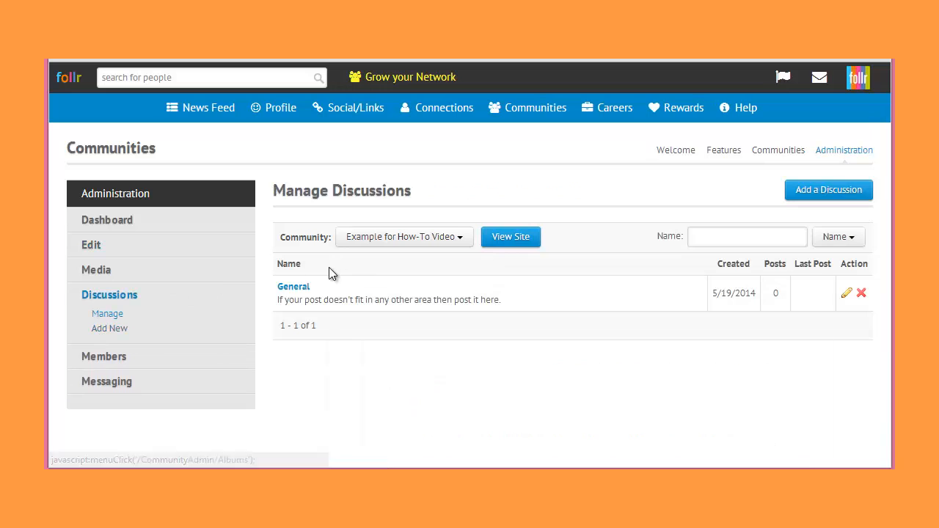
- Add and save a discussion named "Suggestions" with the description "Ideas for new videos you would like to see to help you use Follr."
{"action": "left_click", "coordinate": [102, 328]}
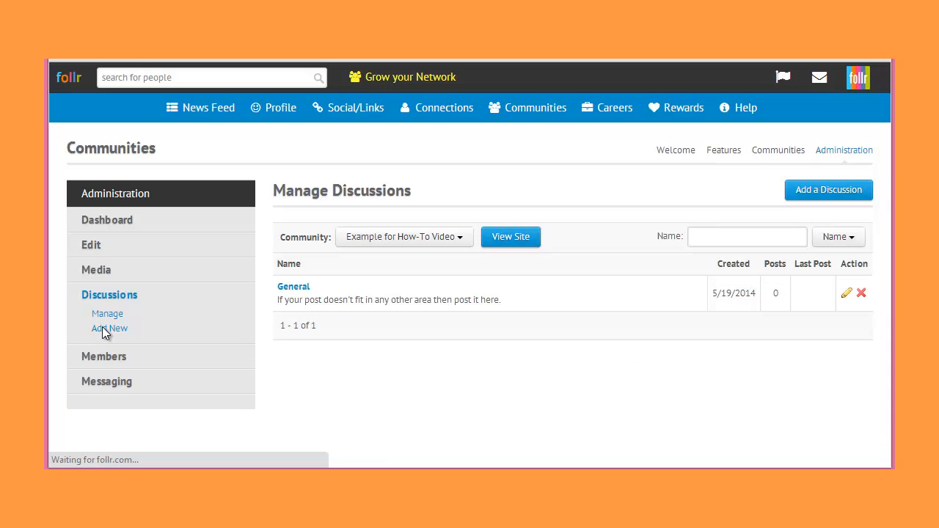
{"action": "left_click", "coordinate": [349, 277]}
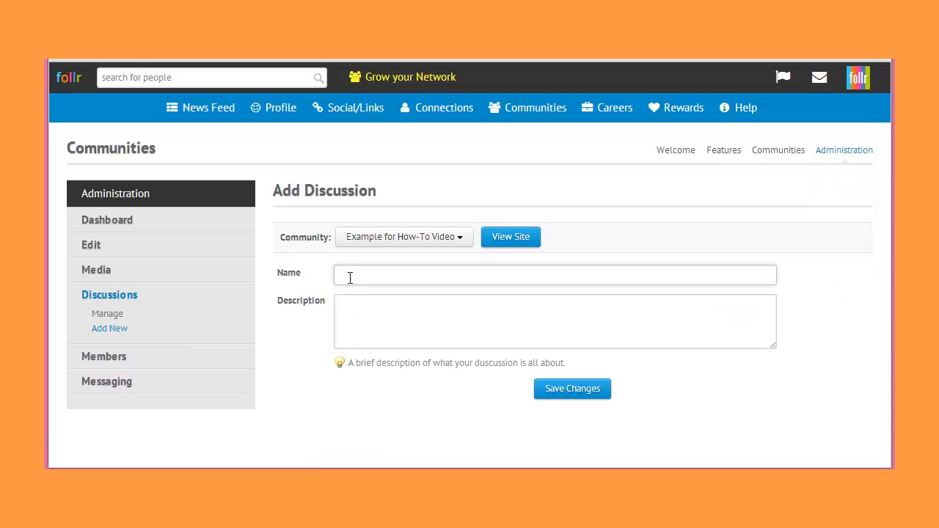
{"action": "type", "text": "Suggestion"}
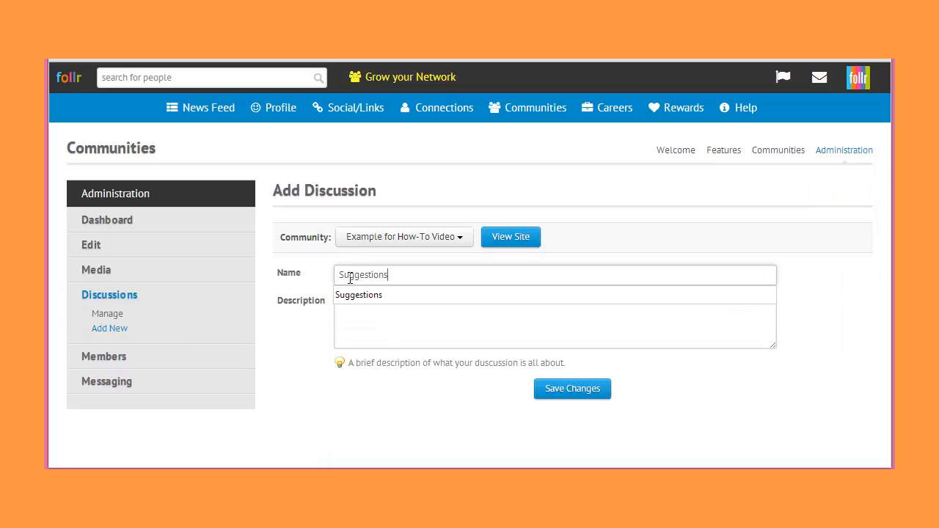
{"action": "type", "text": "s"}
{"action": "key", "text": "Tab"}
{"action": "type", "text": "Ideas"}
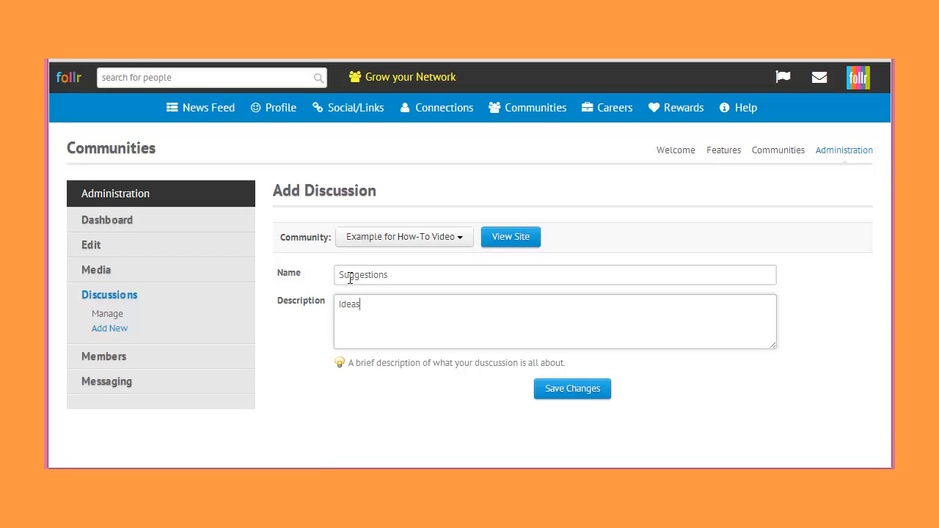
{"action": "type", "text": " for new videos you would like to s"}
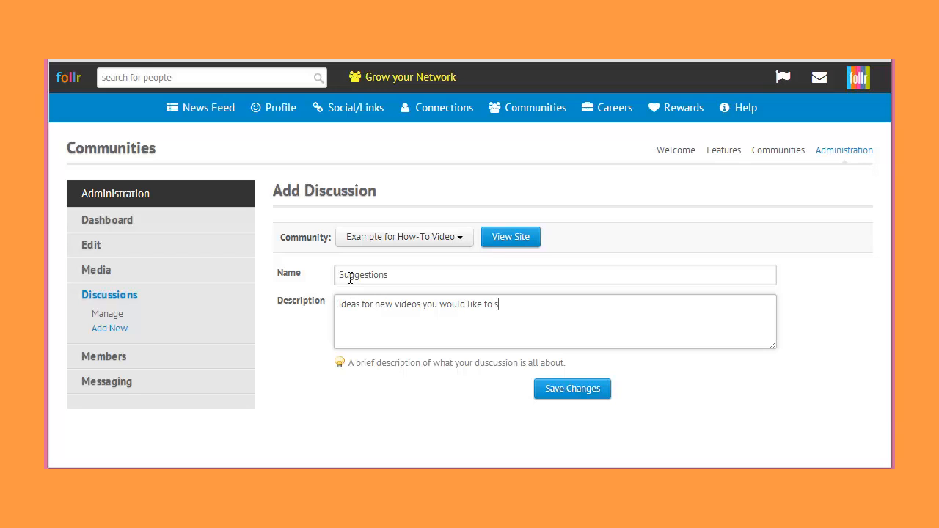
{"action": "type", "text": "ee to help you use Follr."}
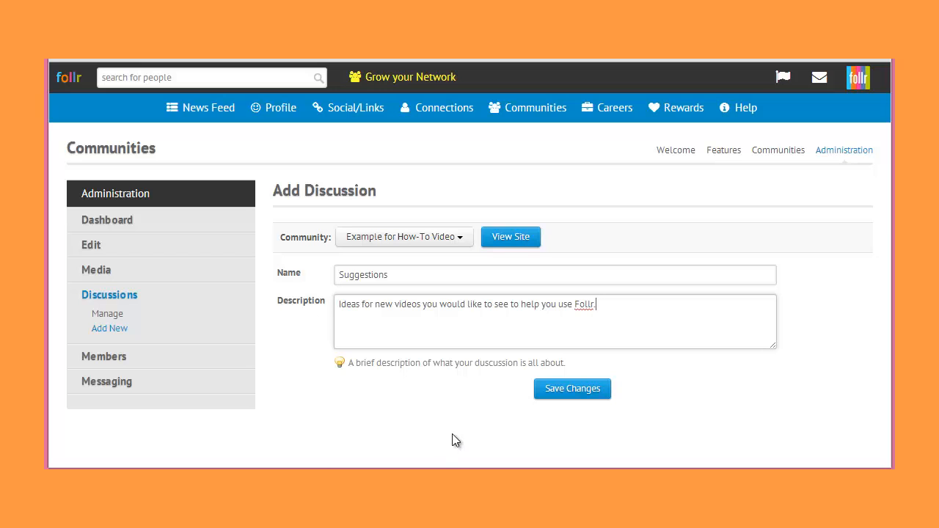
{"action": "left_click", "coordinate": [571, 389]}
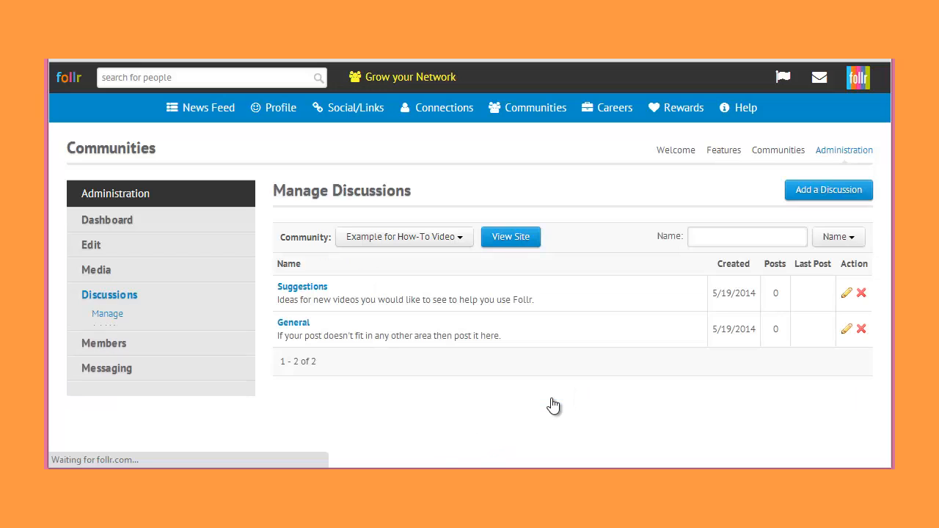
- Add and save a help discussion described as "Community builder volunteers can help you step through the process or one of our support professionals can."
{"action": "left_click", "coordinate": [115, 335]}
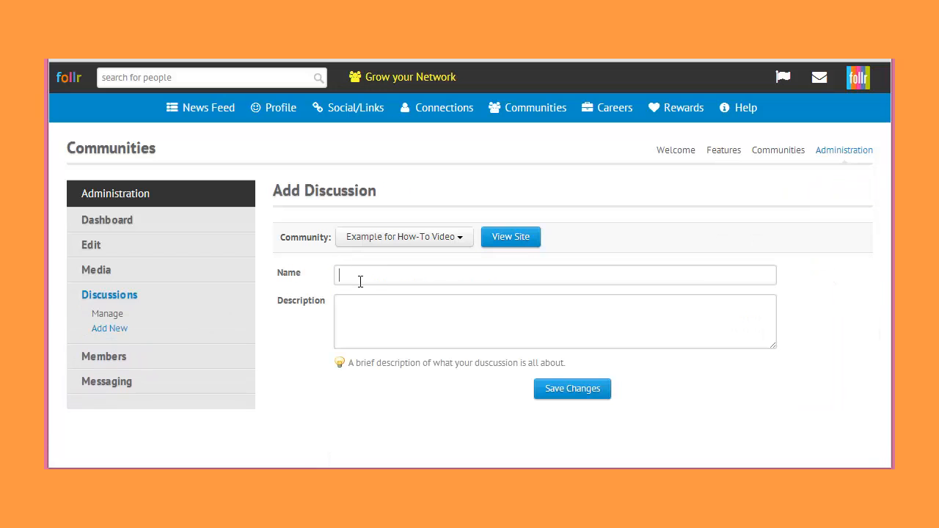
{"action": "left_click", "coordinate": [360, 280]}
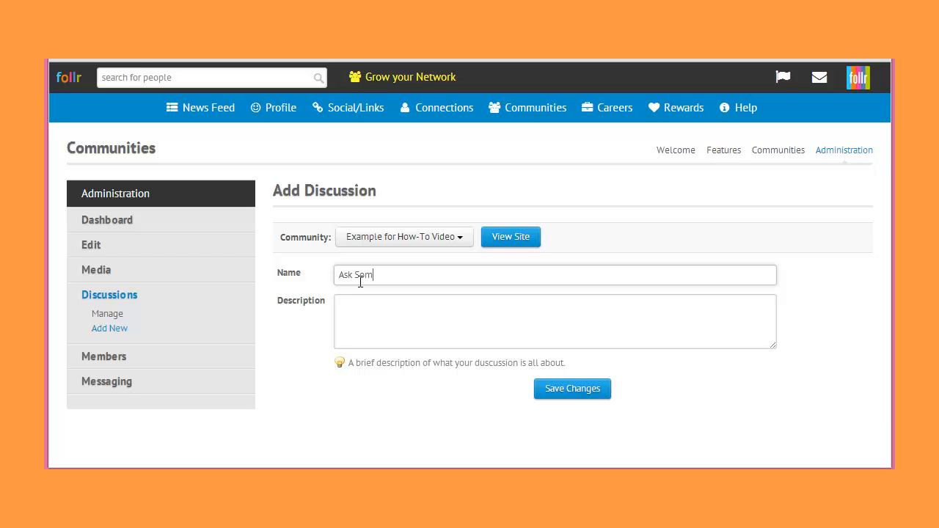
{"action": "type", "text": "Help"}
{"action": "key", "text": "Tab"}
{"action": "type", "text": "Community builder volunteers can help you step through the process or one of our support professionals can. Just post a request here and we will help you. Or use the Help link from the navigation bar for the community to request help privately."}
{"action": "left_click", "coordinate": [584, 390]}
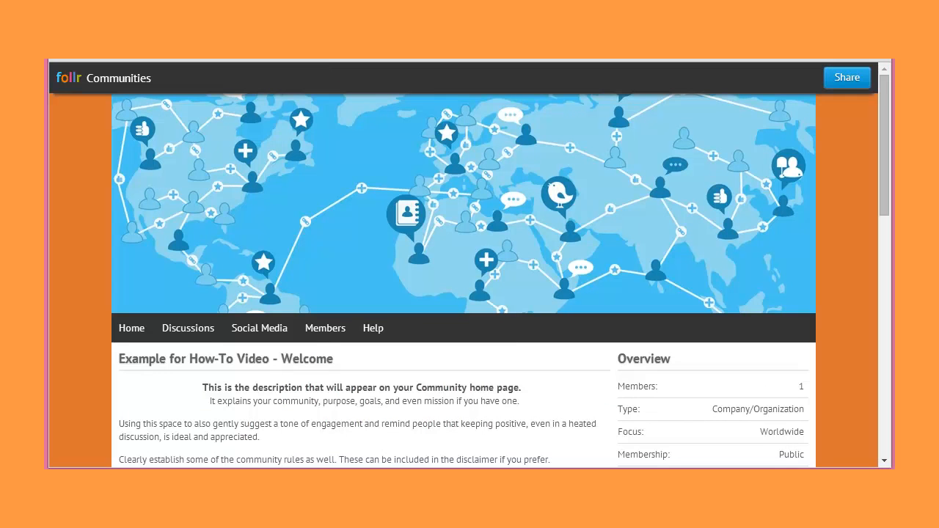
- Reload the community site and open the "Ask Someone to Help" discussion from its list of discussions
{"action": "key", "text": "F5"}
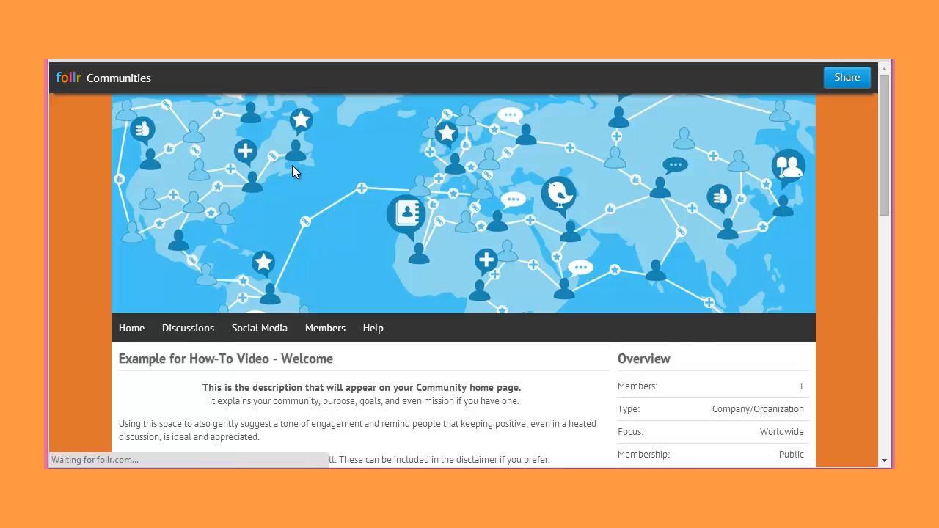
{"action": "left_click", "coordinate": [186, 328]}
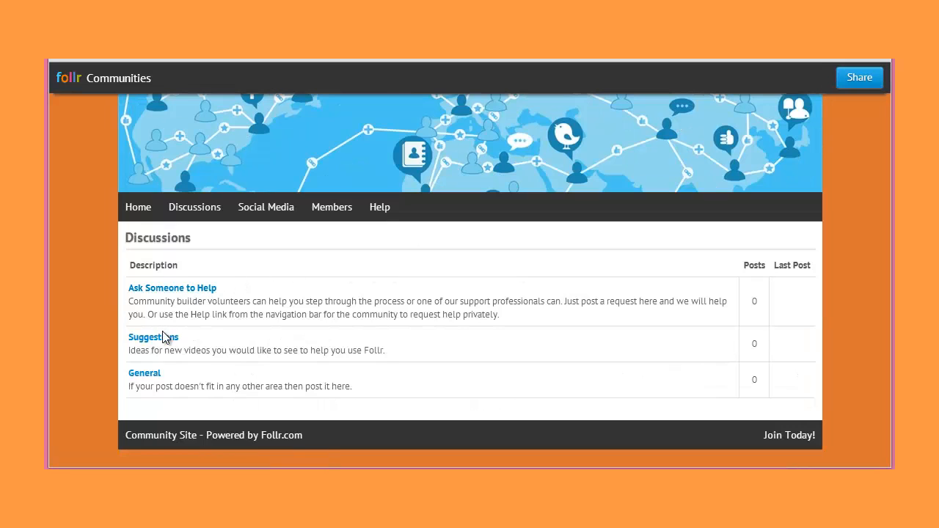
{"action": "left_click", "coordinate": [182, 290]}
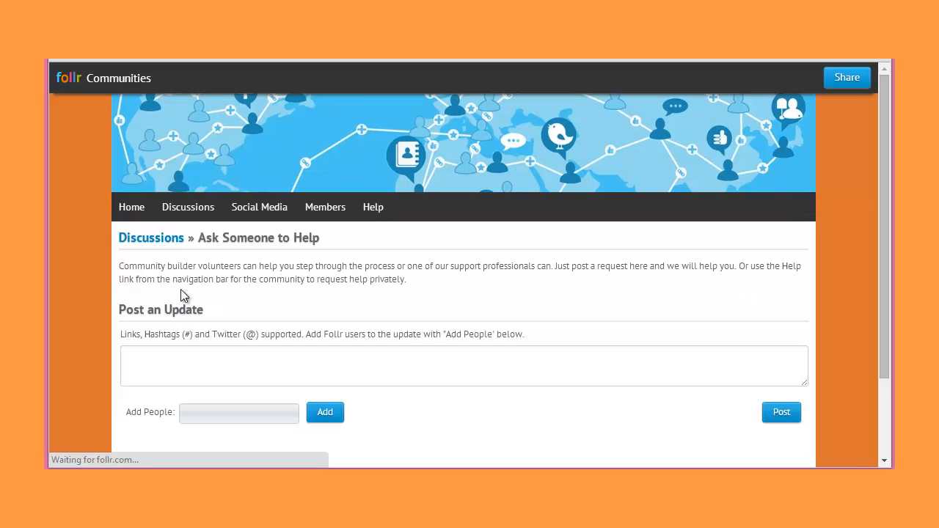
- Post the update "Type message here...." in the discussion with one Follr user added to it by name
{"action": "left_click", "coordinate": [217, 352]}
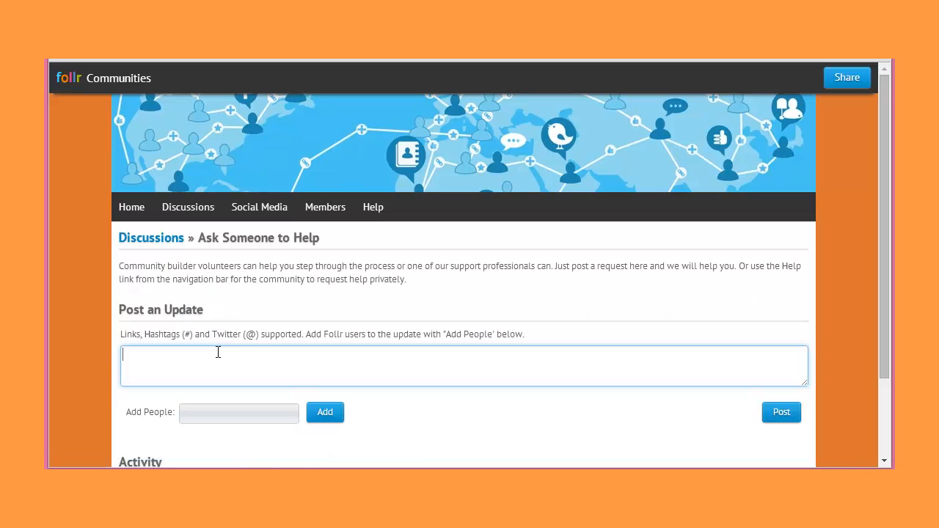
{"action": "type", "text": "Type message here...."}
{"action": "left_click", "coordinate": [271, 414]}
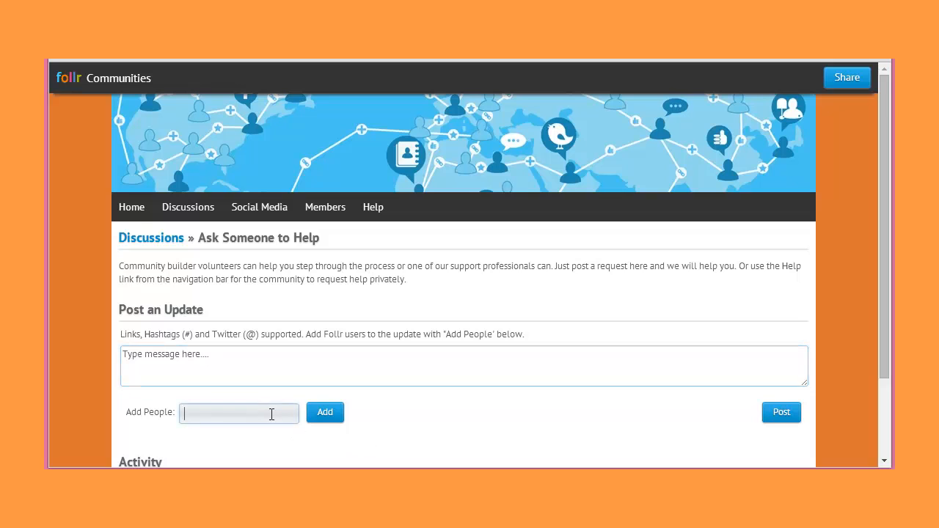
{"action": "type", "text": "maya"}
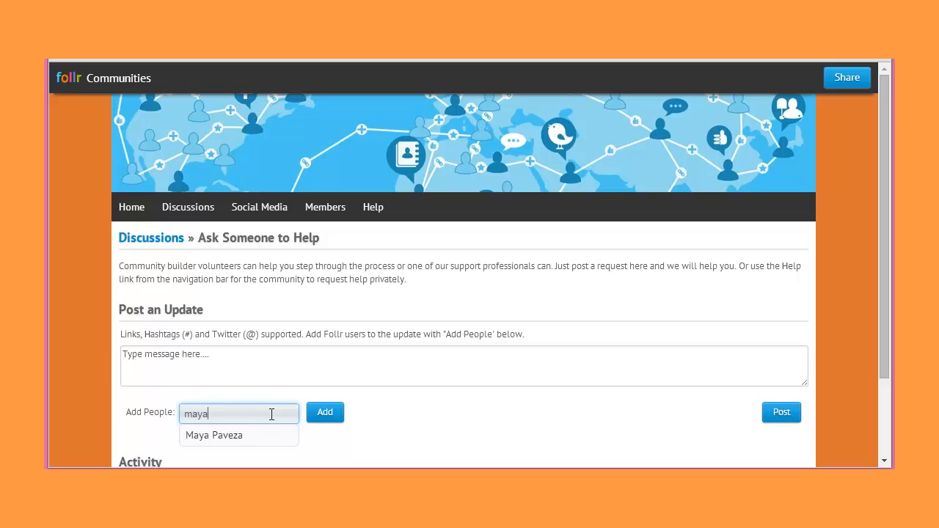
{"action": "left_click", "coordinate": [225, 439]}
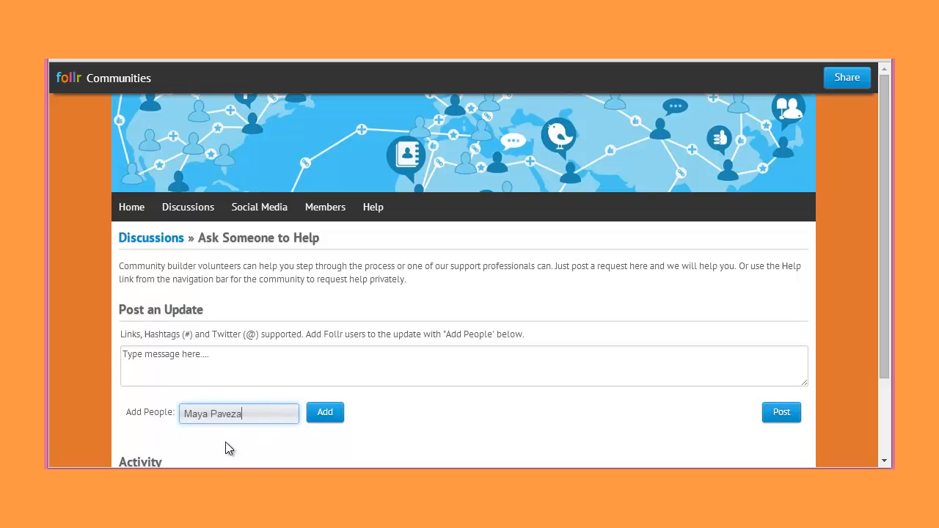
{"action": "left_click", "coordinate": [330, 413]}
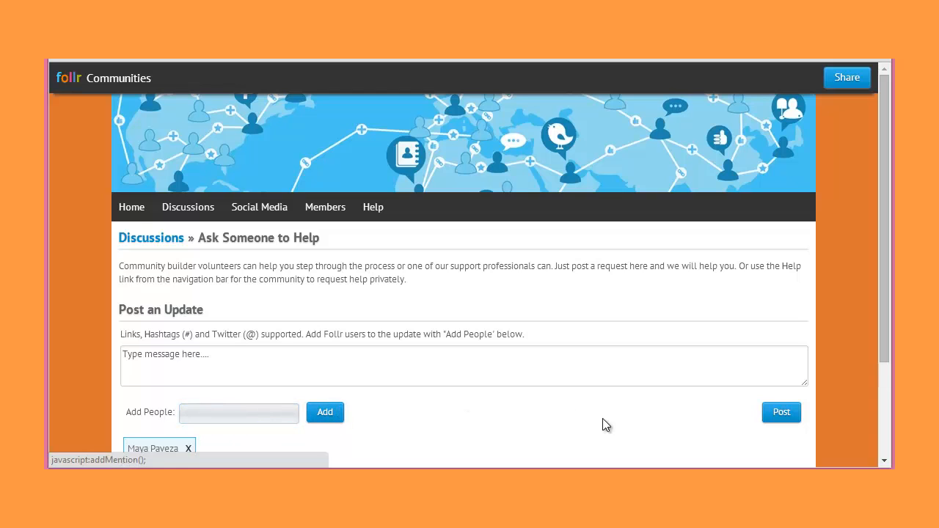
{"action": "left_click", "coordinate": [773, 421]}
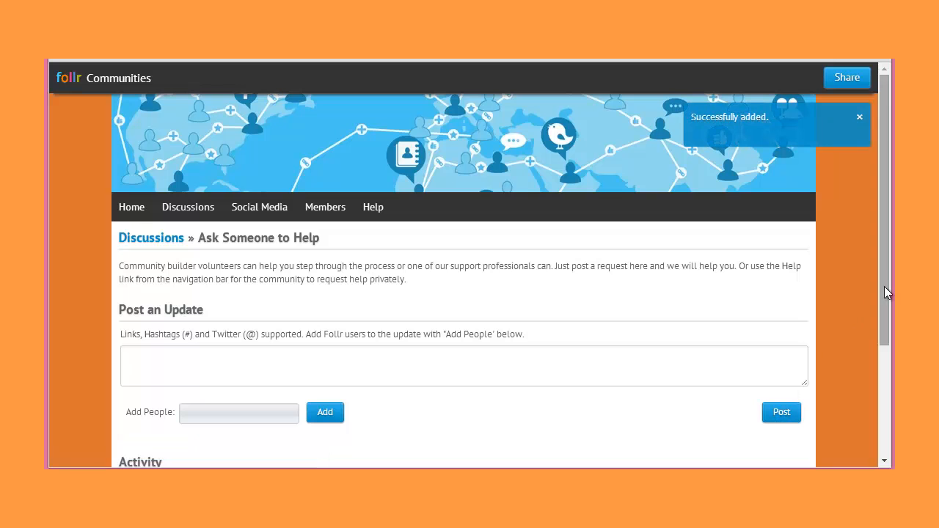
- Look at the new post in the discussion's activity and show its social network sharing options
{"action": "left_click_drag", "start_coordinate": [884, 291], "coordinate": [884, 396]}
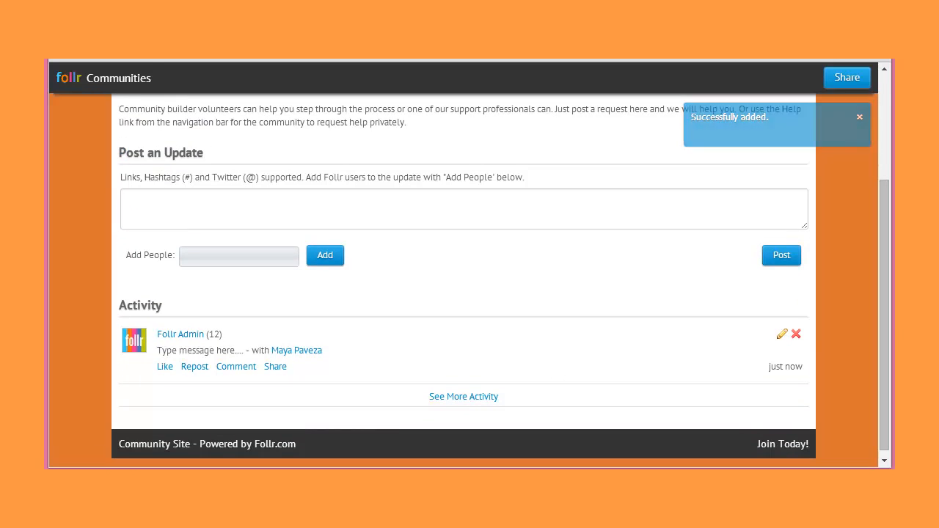
{"action": "left_click", "coordinate": [271, 367]}
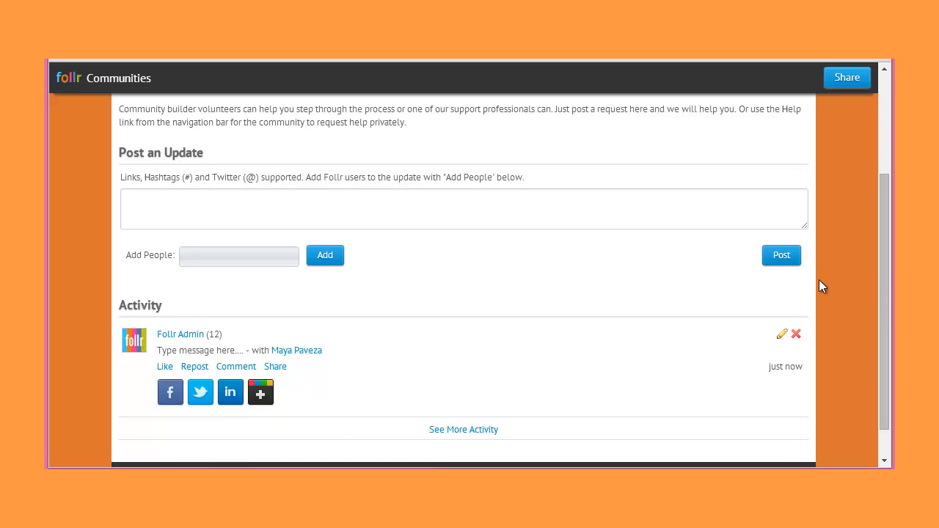
{"action": "left_click_drag", "start_coordinate": [878, 263], "coordinate": [876, 163]}
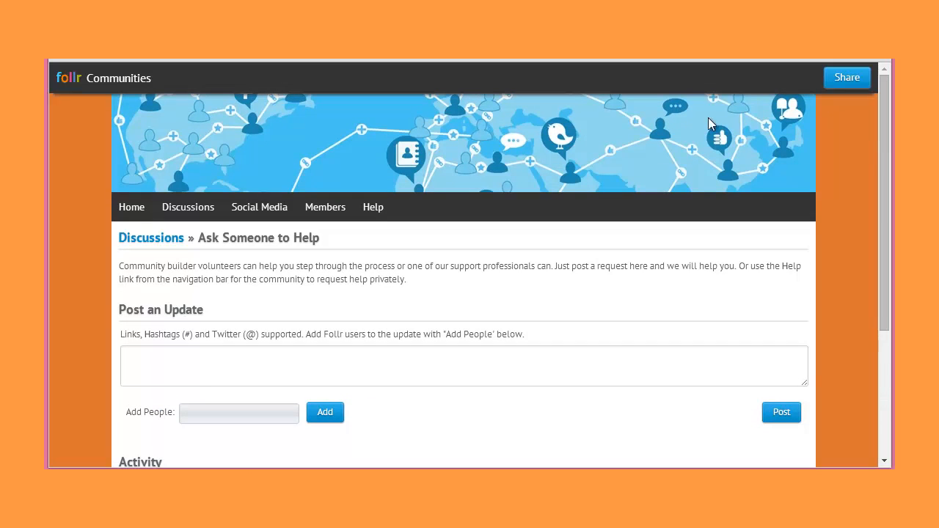
- Return to the community home page and review its welcome text, social media feed, overview, members and links
{"action": "left_click", "coordinate": [136, 208]}
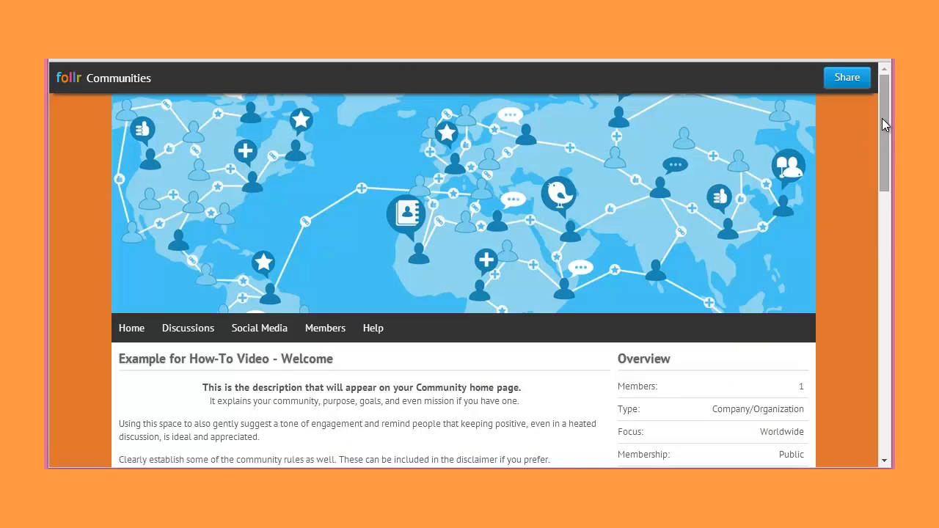
{"action": "left_click_drag", "start_coordinate": [886, 118], "coordinate": [892, 195]}
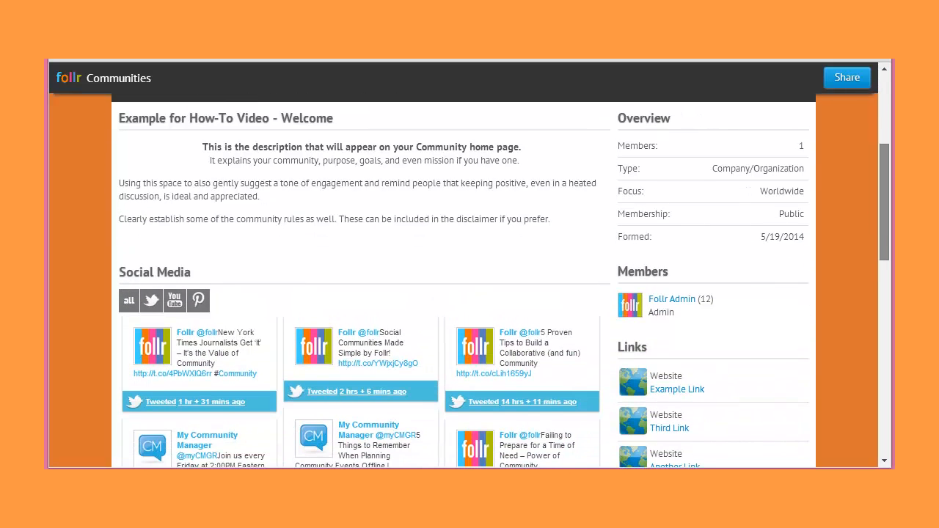
{"action": "left_click_drag", "start_coordinate": [887, 195], "coordinate": [884, 124]}
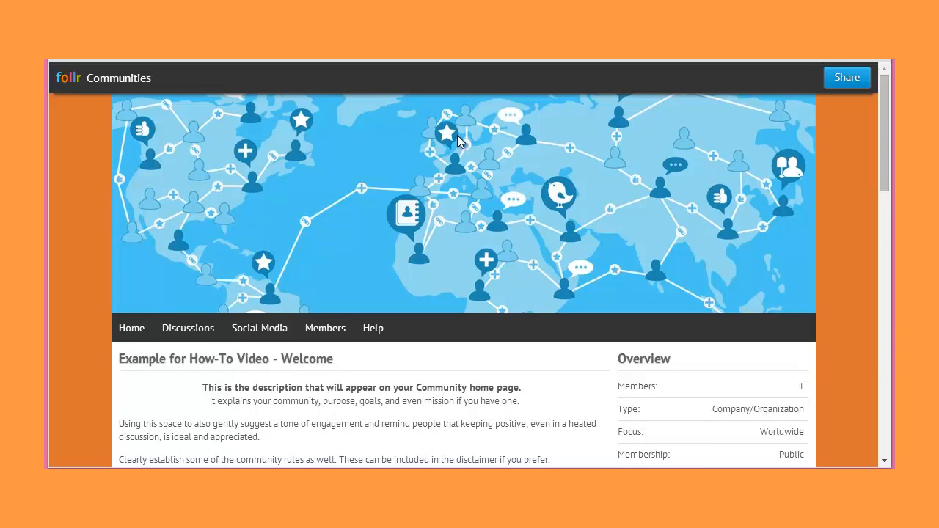